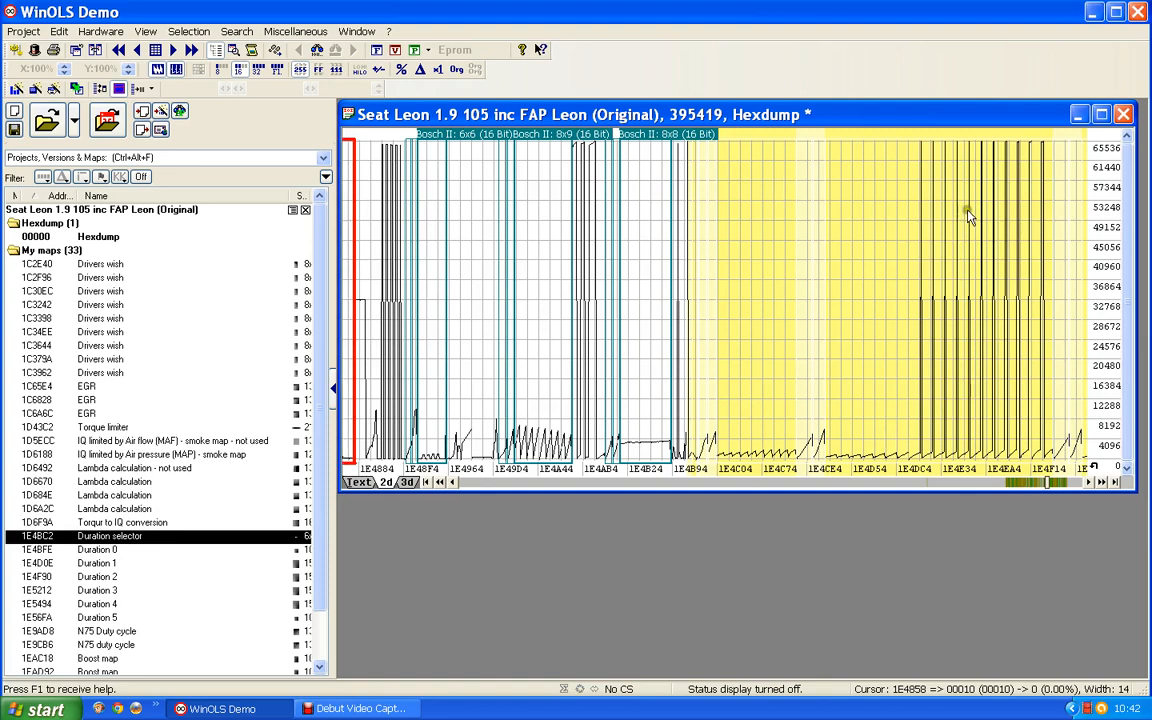
Step: Look back through the hexdump's 2D graph towards lower addresses for an undefined map structure in the 1DA164 to 1DA7F4 range
{"action": "left_click", "coordinate": [860, 489]}
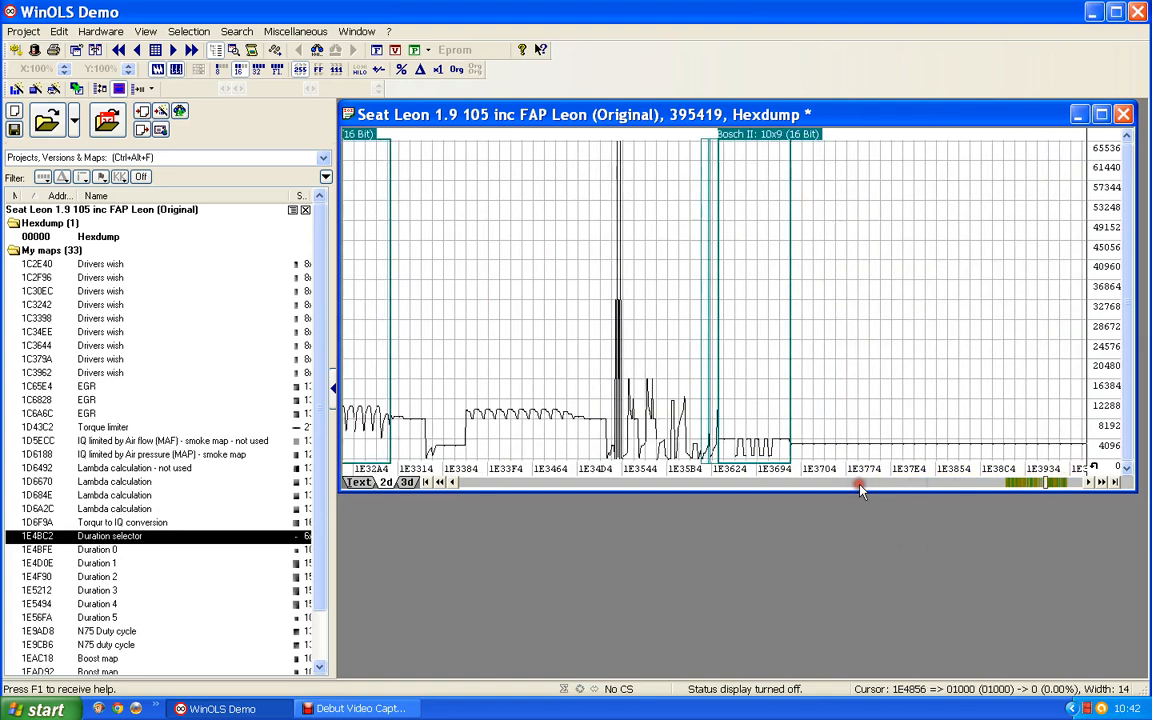
{"action": "left_click", "coordinate": [860, 489]}
{"action": "left_click", "coordinate": [860, 489]}
{"action": "left_click", "coordinate": [860, 489]}
{"action": "left_click", "coordinate": [860, 489]}
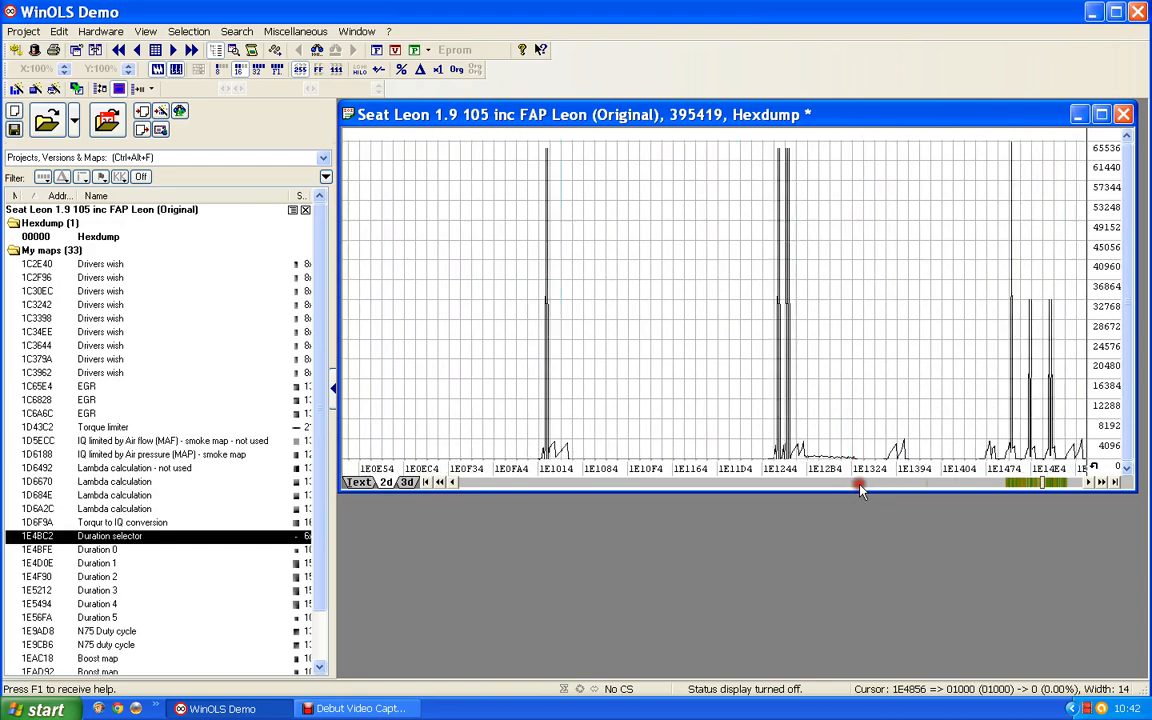
{"action": "left_click", "coordinate": [860, 489]}
{"action": "left_click", "coordinate": [860, 489]}
{"action": "left_click", "coordinate": [860, 489]}
{"action": "left_click", "coordinate": [860, 489]}
{"action": "left_click", "coordinate": [860, 489]}
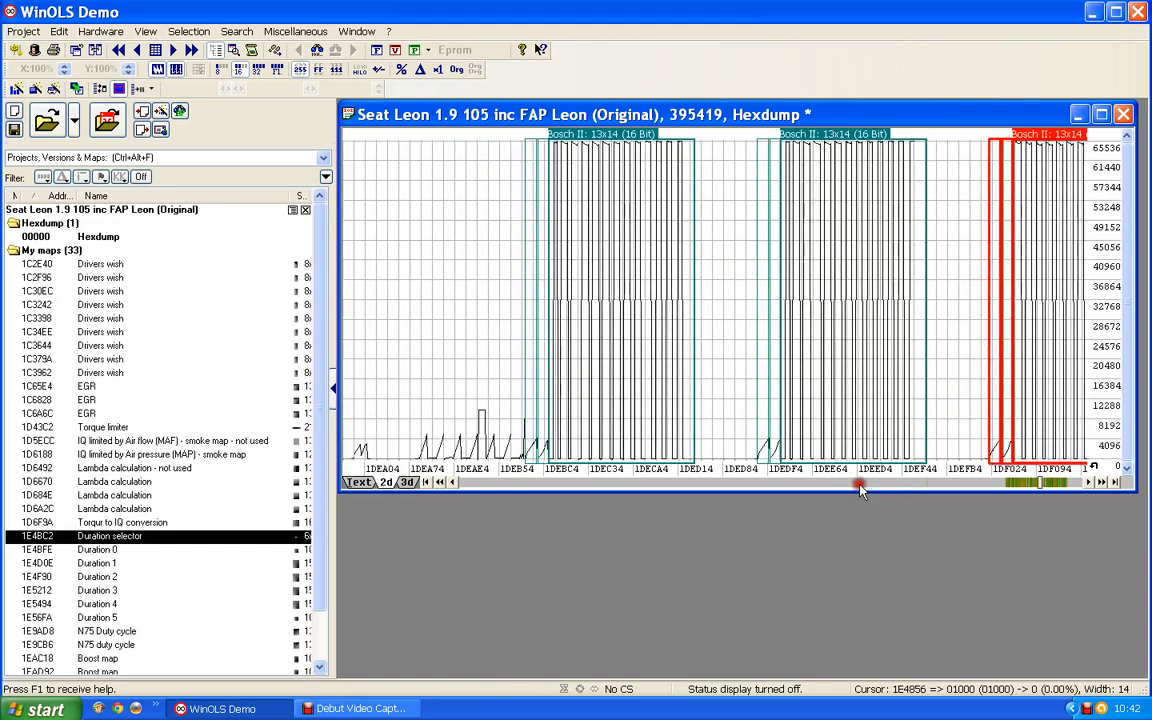
{"action": "left_click", "coordinate": [860, 489]}
{"action": "left_click", "coordinate": [860, 489]}
{"action": "left_click", "coordinate": [860, 489]}
{"action": "left_click", "coordinate": [860, 489]}
{"action": "left_click", "coordinate": [860, 489]}
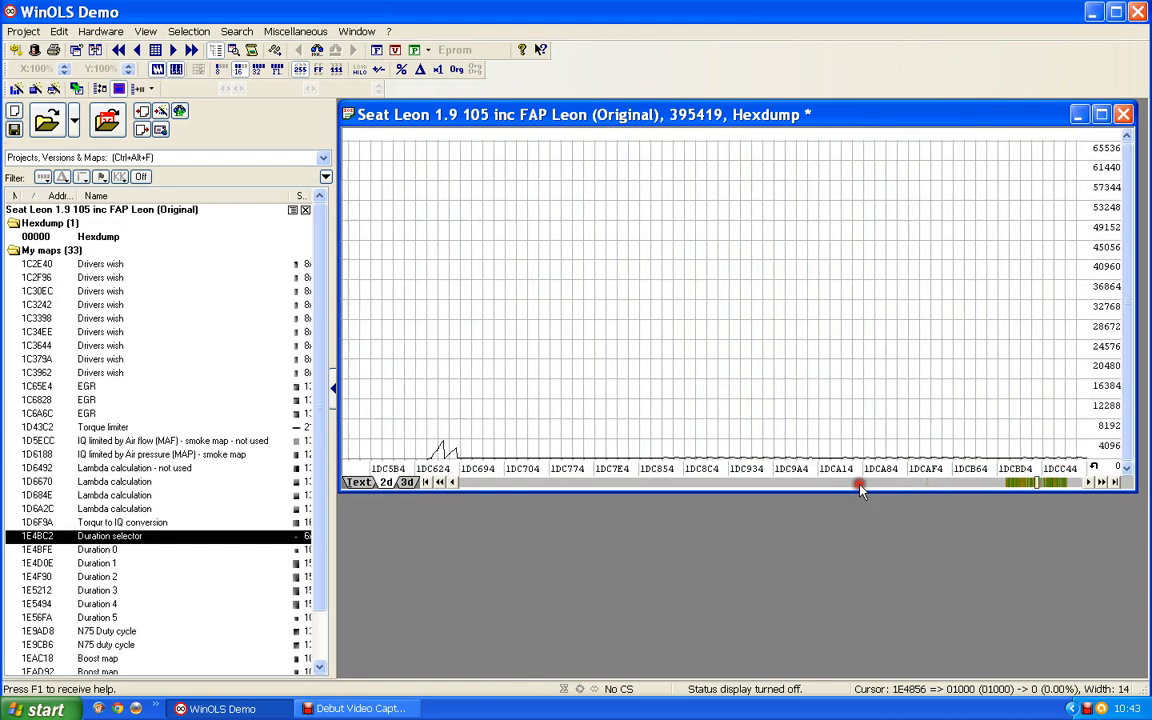
{"action": "left_click", "coordinate": [860, 489]}
{"action": "left_click", "coordinate": [860, 489]}
{"action": "left_click", "coordinate": [860, 489]}
{"action": "left_click", "coordinate": [860, 489]}
{"action": "left_click", "coordinate": [860, 489]}
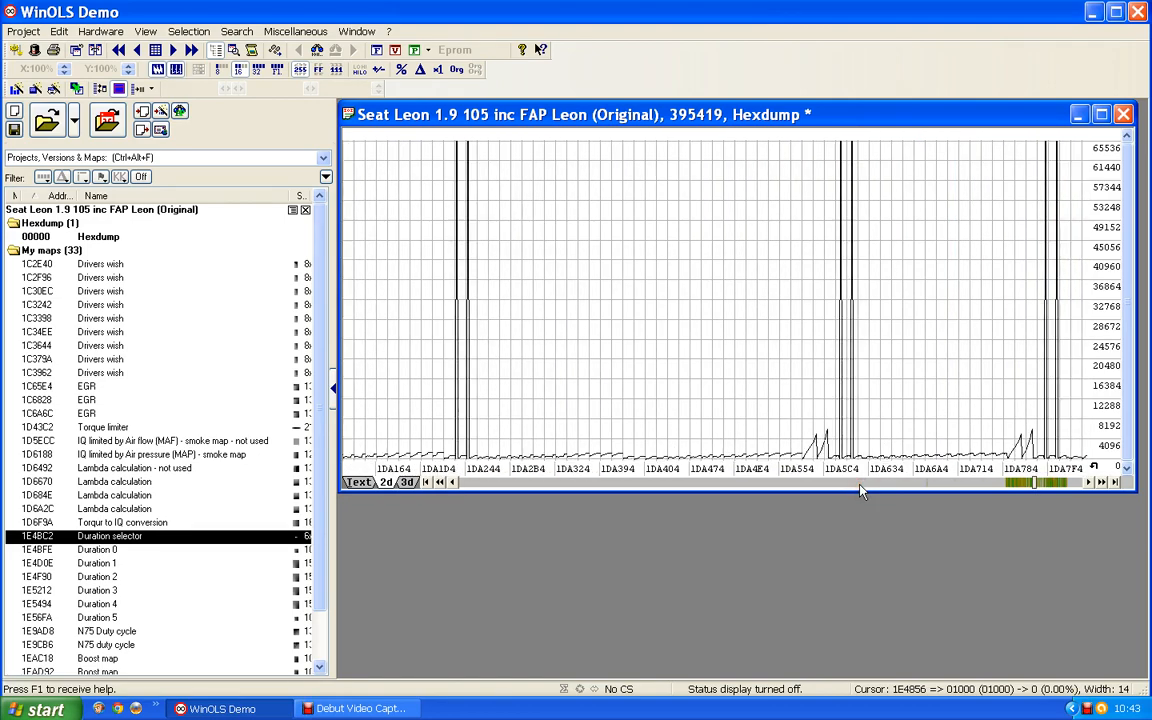
{"action": "left_click", "coordinate": [860, 489]}
{"action": "left_click", "coordinate": [860, 489]}
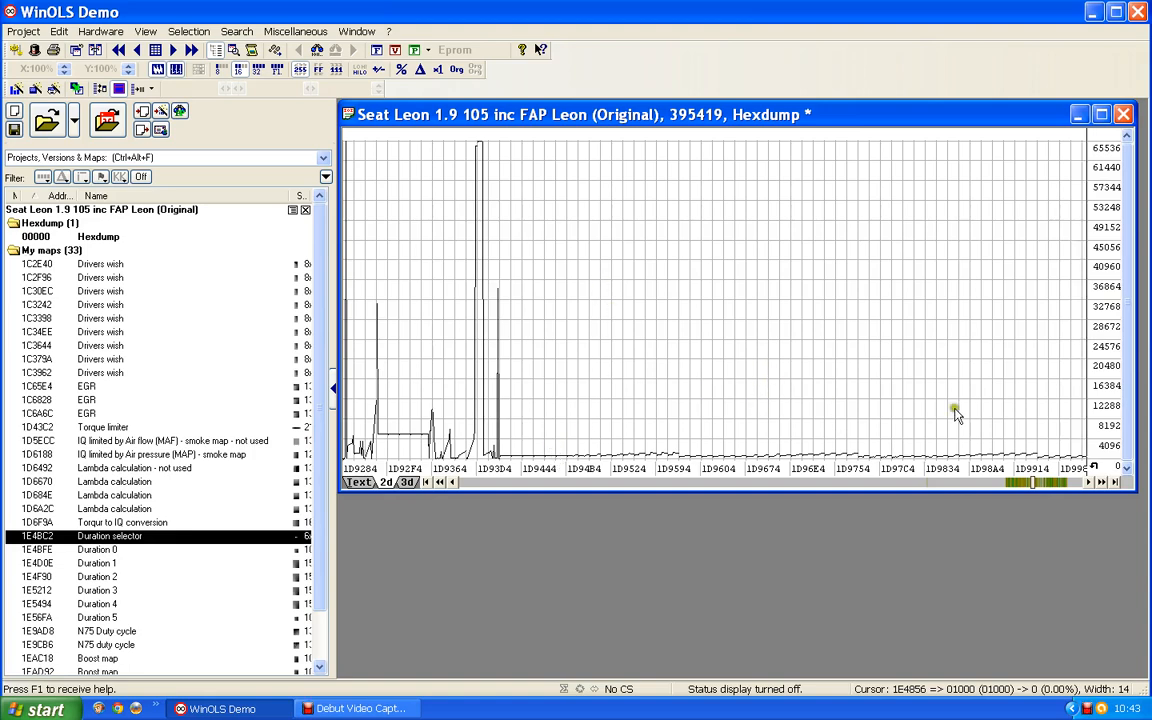
{"action": "left_click", "coordinate": [1068, 483]}
{"action": "left_click", "coordinate": [1068, 483]}
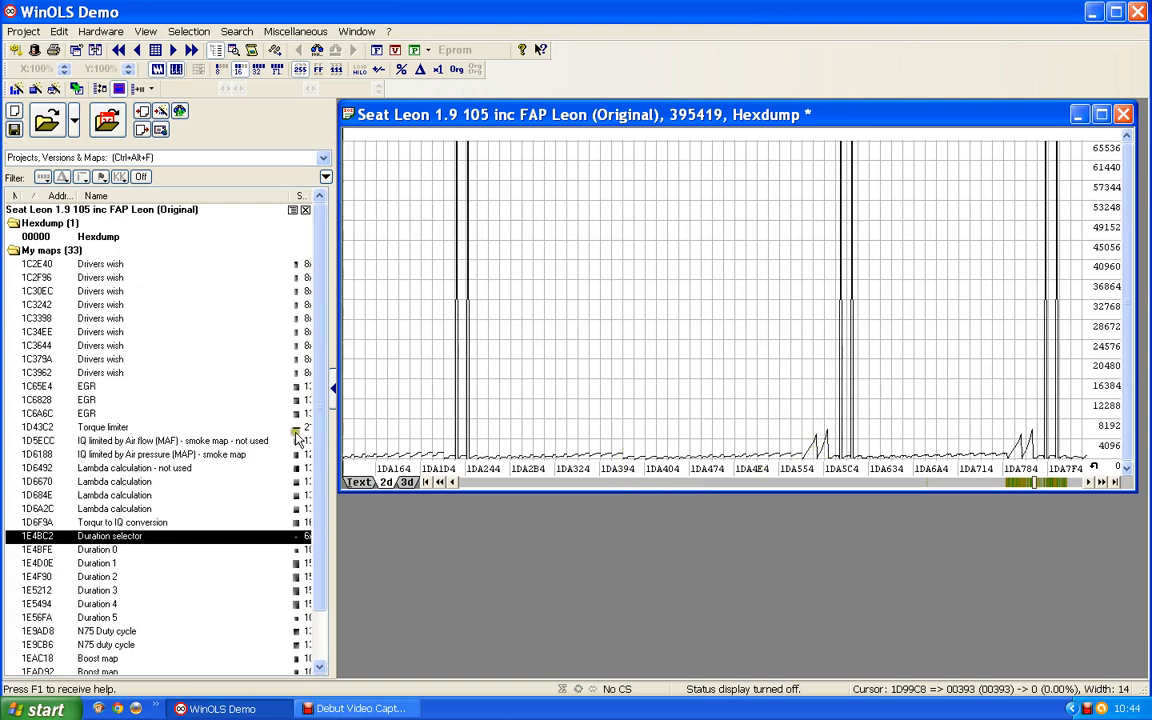
Step: Mark the block from 1DA3CC to 1DA58C in the 2D graph and inspect its text values and size cells at 1DA58C and 1DA58E
{"action": "left_click", "coordinate": [742, 443]}
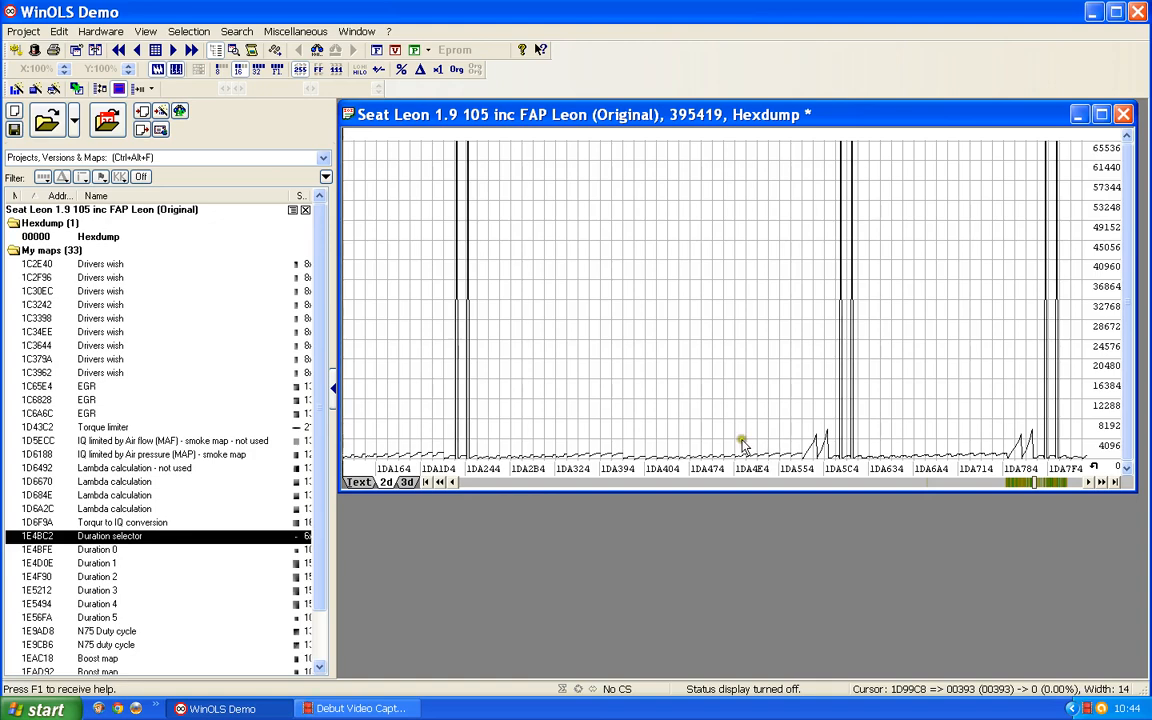
{"action": "left_click", "coordinate": [815, 432]}
{"action": "left_click_drag", "start_coordinate": [623, 445], "coordinate": [804, 456]}
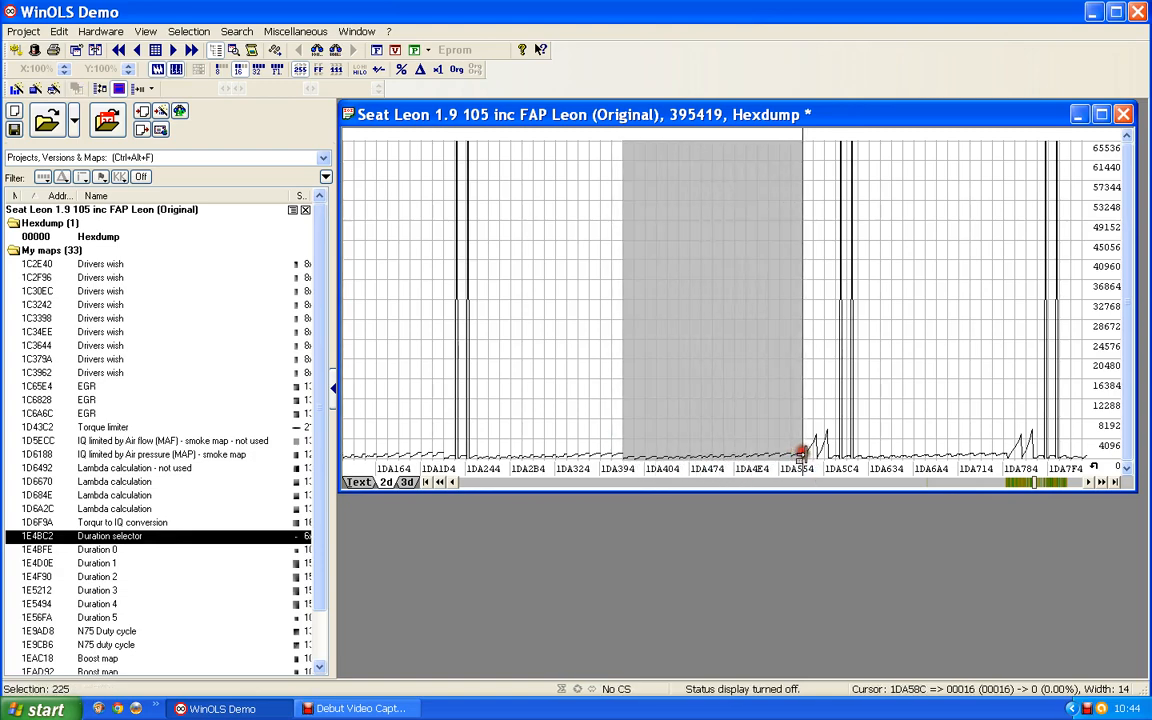
{"action": "left_click", "coordinate": [357, 482]}
{"action": "scroll", "coordinate": [612, 318], "scroll_direction": "down", "scroll_amount": 2}
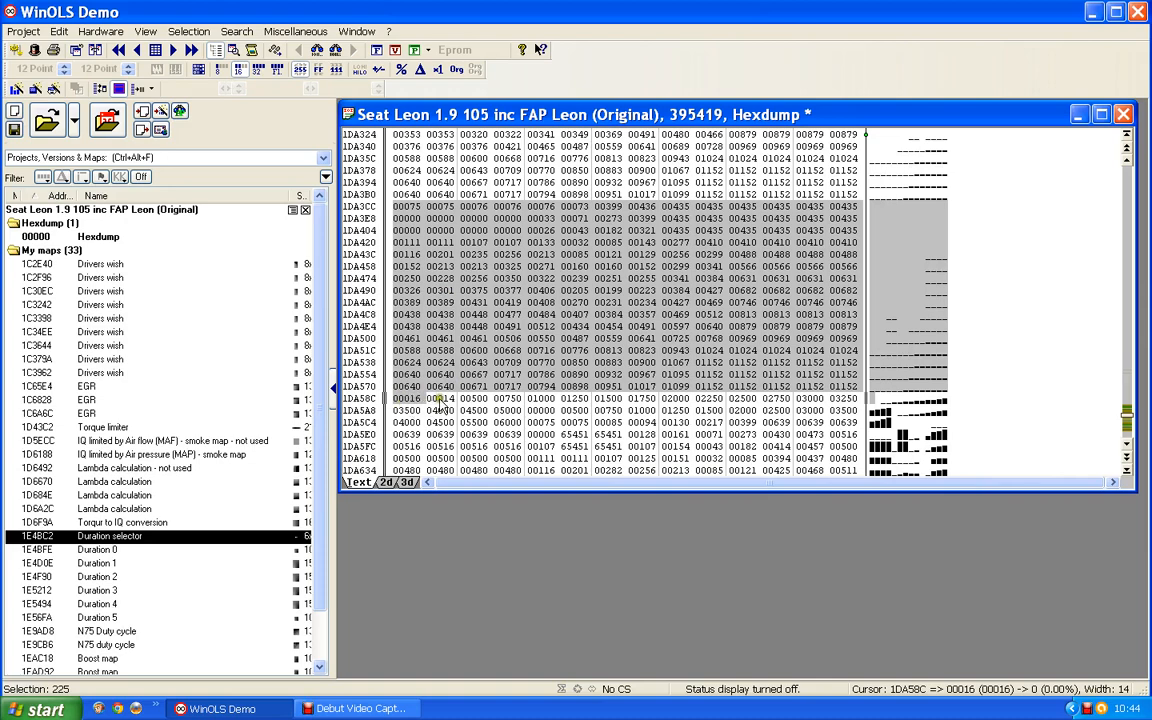
{"action": "left_click", "coordinate": [440, 399]}
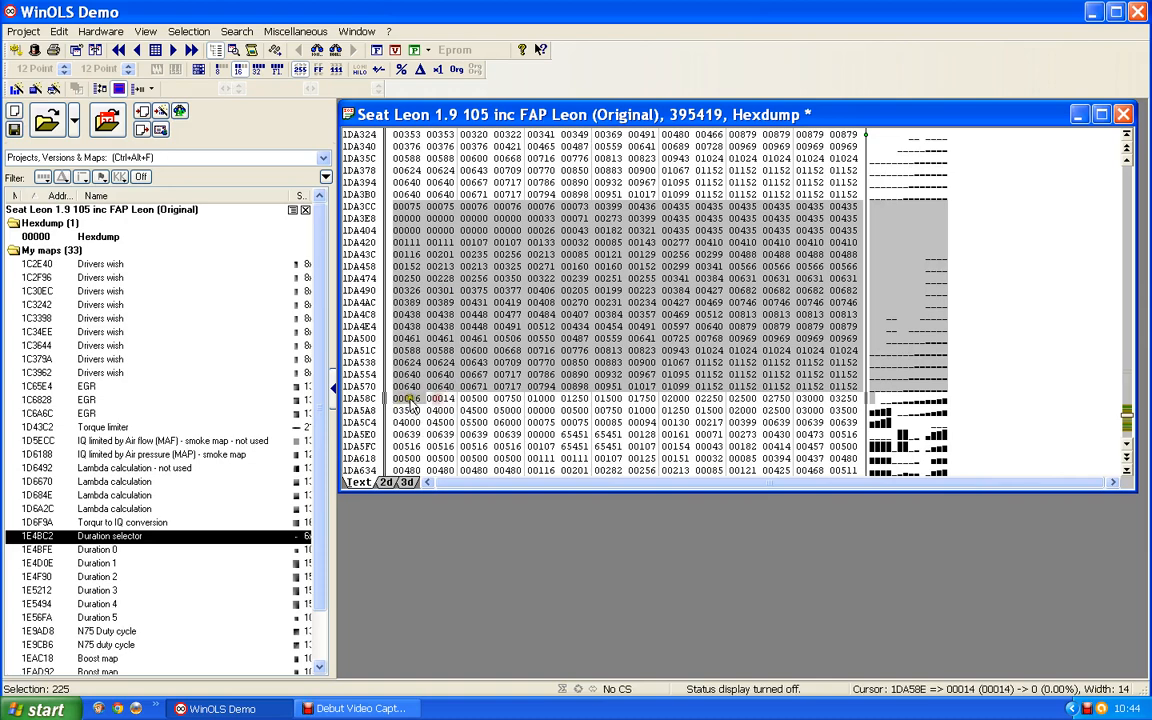
{"action": "left_click", "coordinate": [406, 399]}
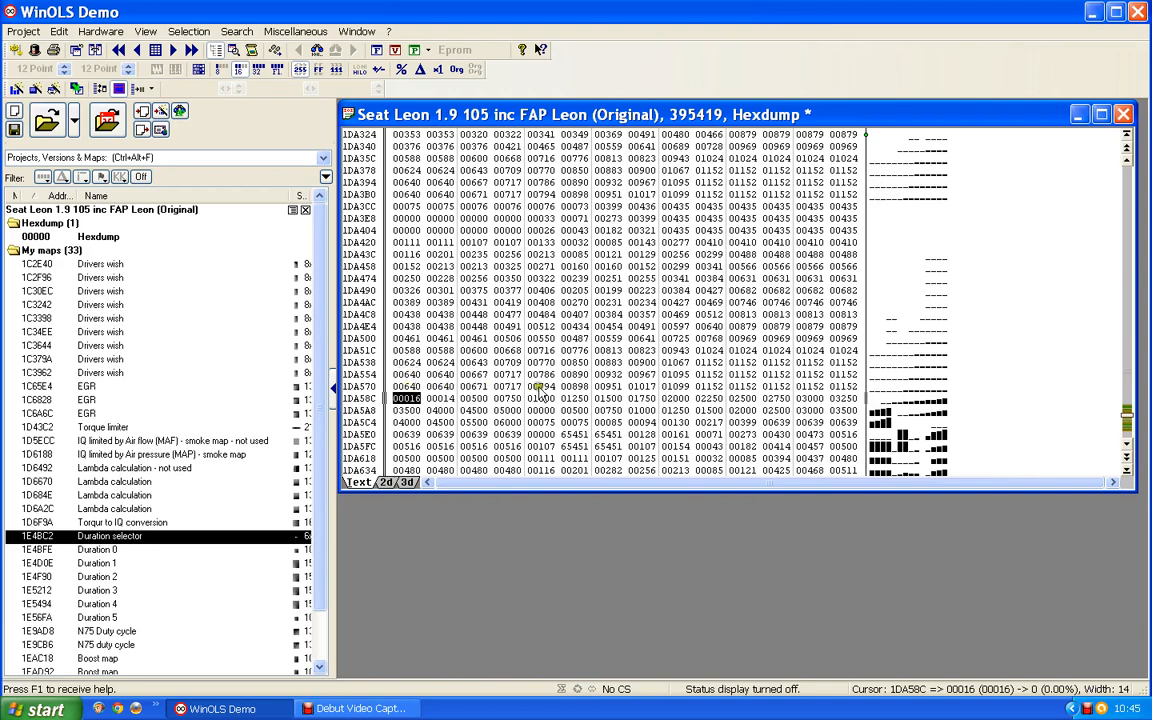
Step: Create a map from the 14x16 block of values between 1DA3CC and 1DA58A, and move its window below the block
{"action": "left_click", "coordinate": [849, 388]}
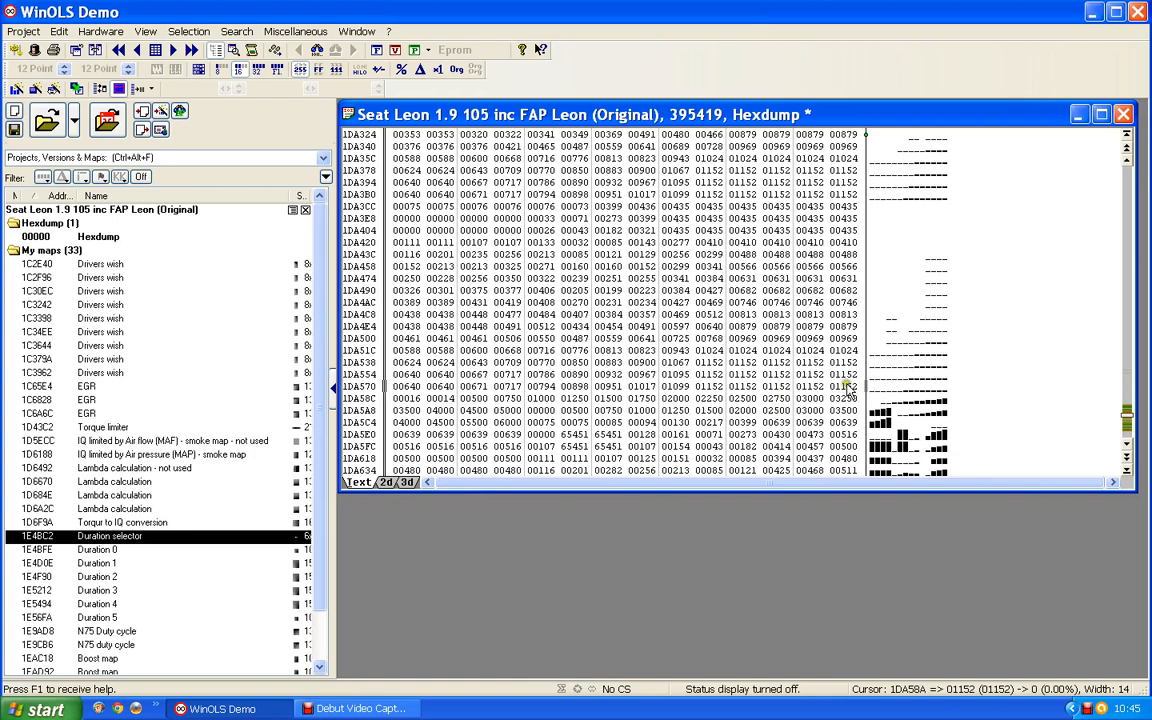
{"action": "left_click_drag", "start_coordinate": [843, 388], "coordinate": [408, 386]}
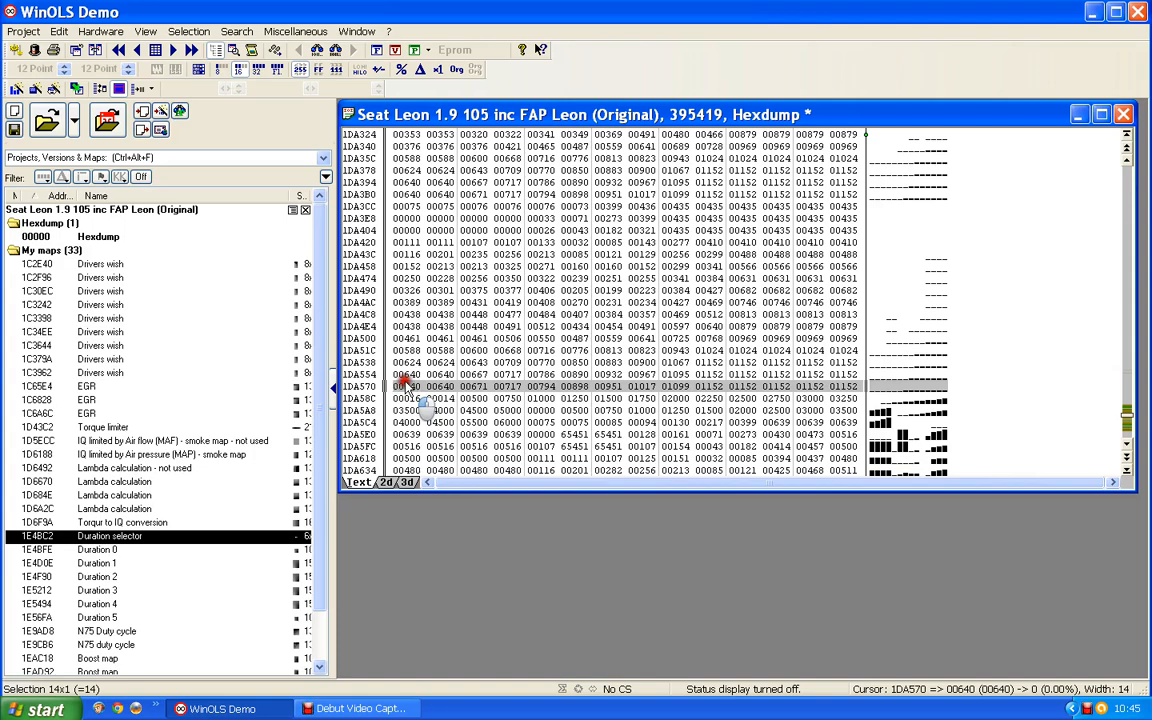
{"action": "left_click_drag", "start_coordinate": [406, 386], "coordinate": [404, 212]}
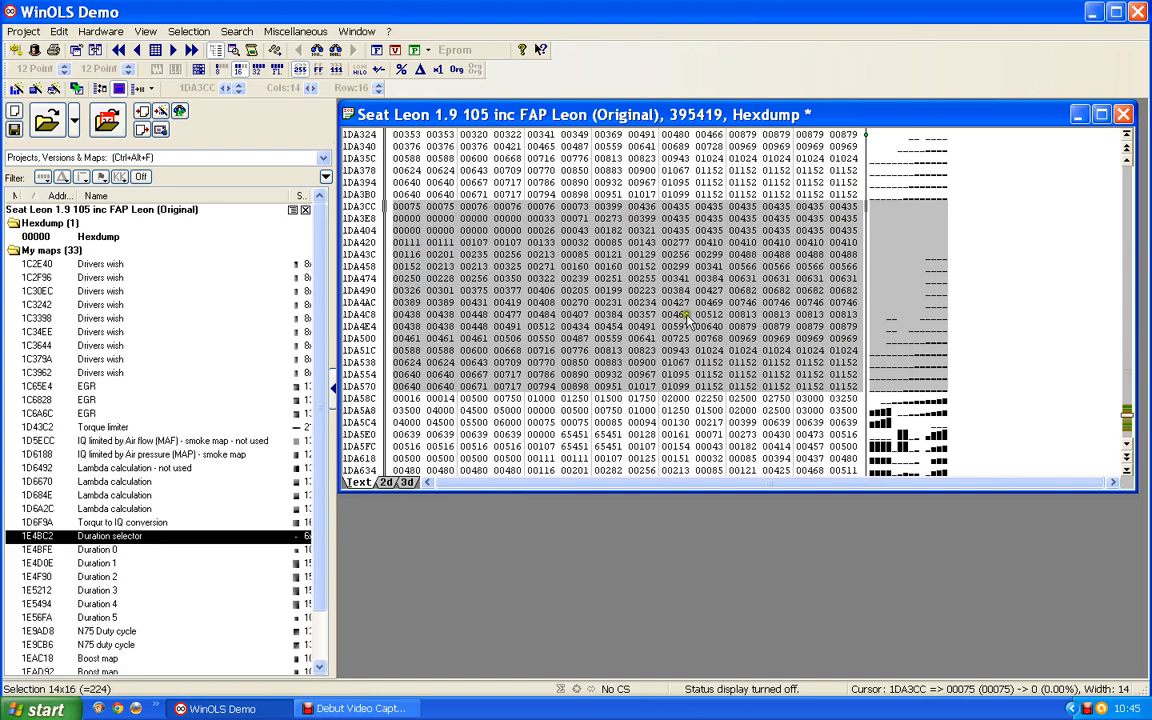
{"action": "key", "text": "k"}
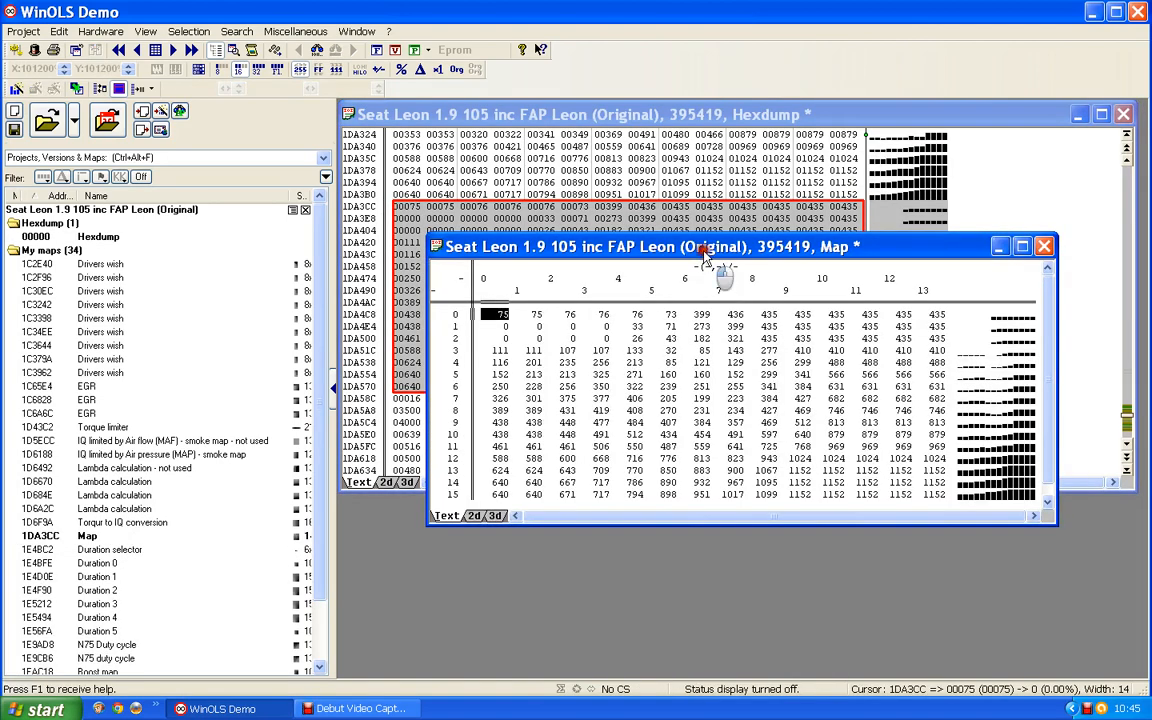
{"action": "left_click", "coordinate": [690, 472]}
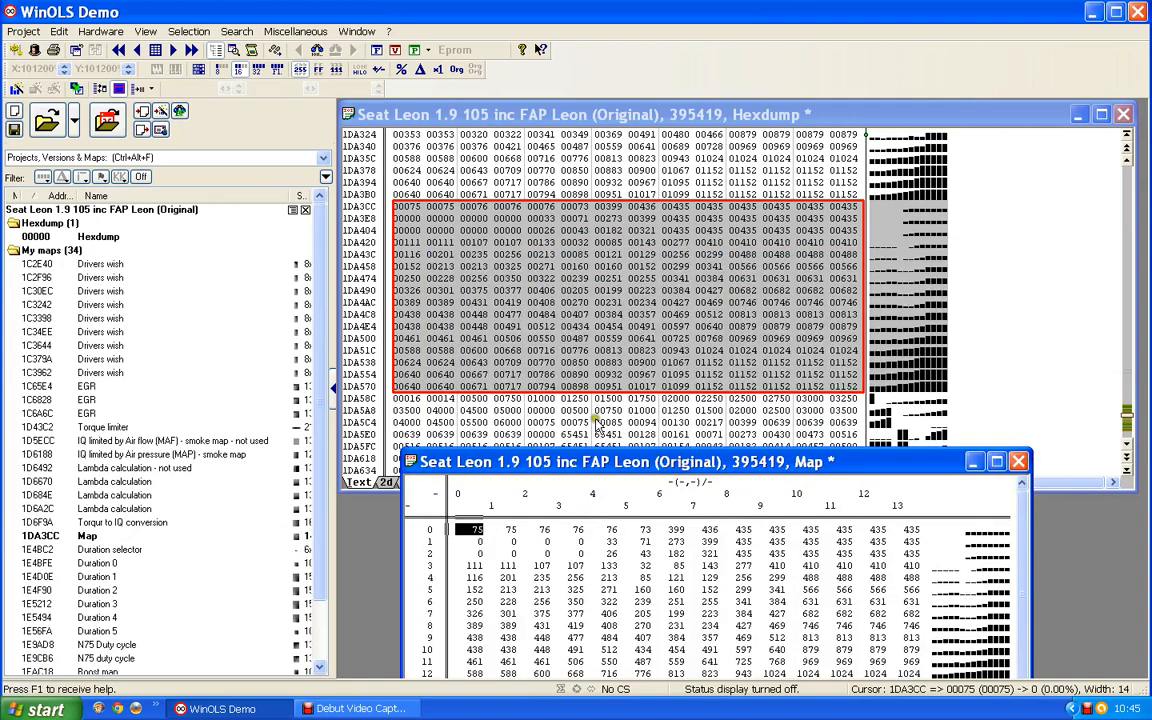
Step: Set the new map's Y-axis data source to Eprom, taking start address 1DA590 from the hexdump cursor
{"action": "left_click", "coordinate": [598, 318]}
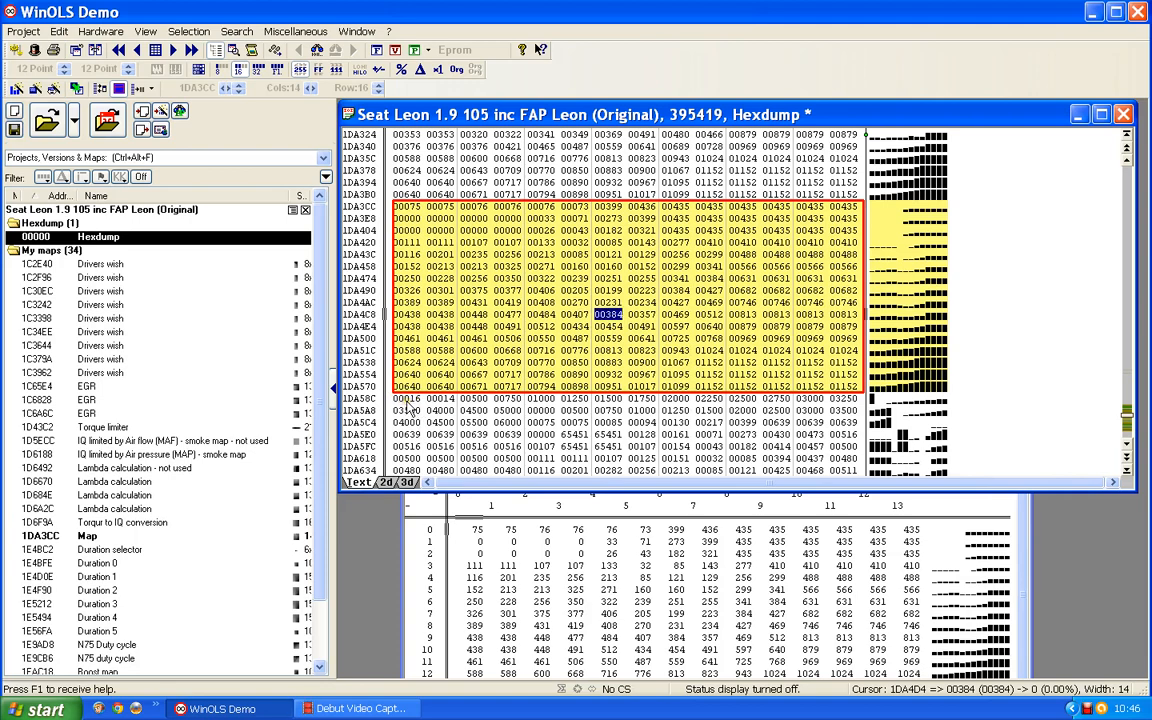
{"action": "left_click", "coordinate": [474, 400]}
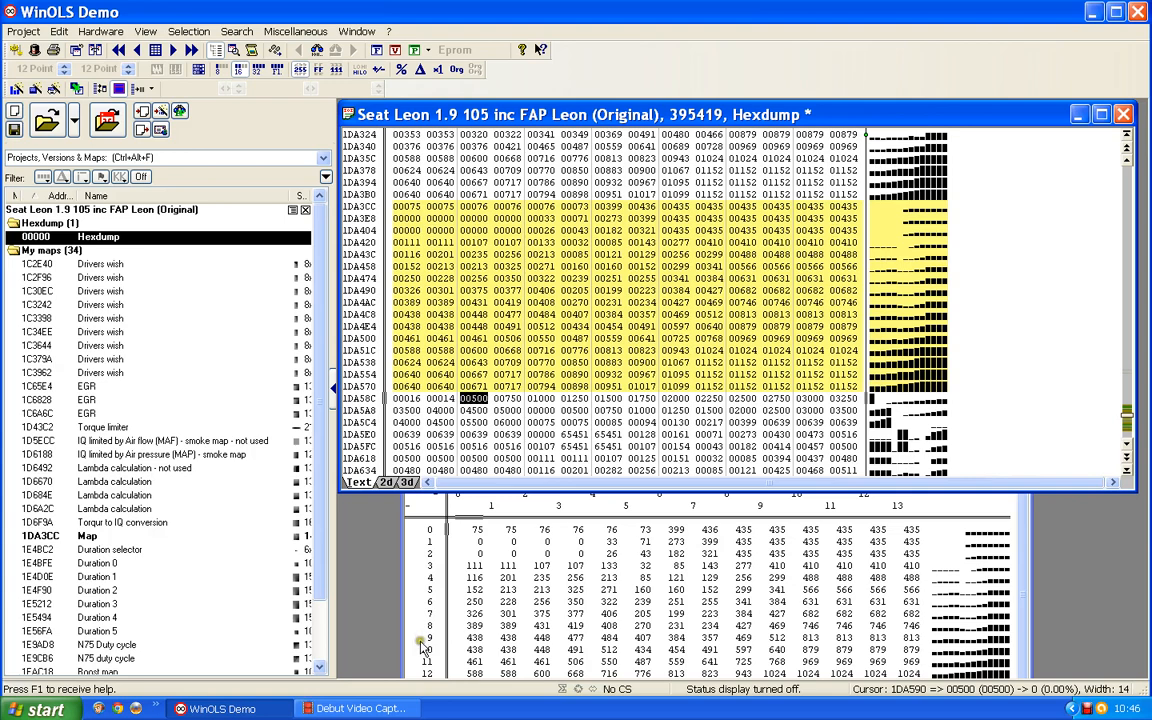
{"action": "double_click", "coordinate": [427, 600]}
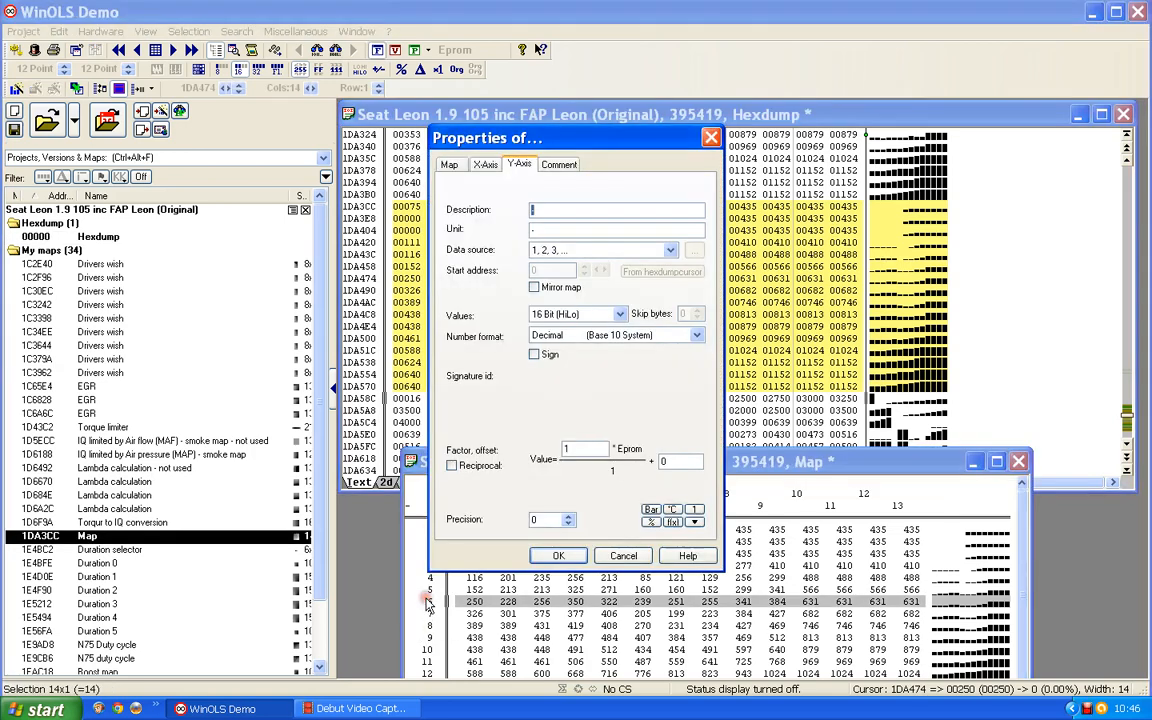
{"action": "left_click", "coordinate": [669, 250]}
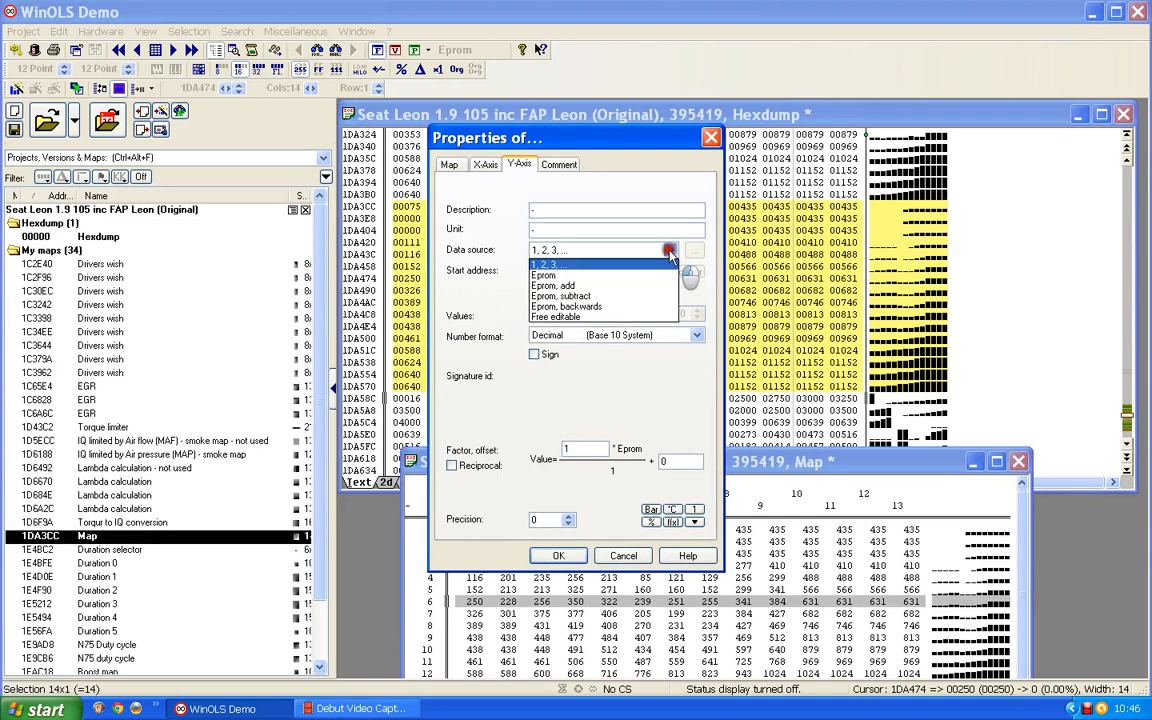
{"action": "left_click", "coordinate": [566, 277]}
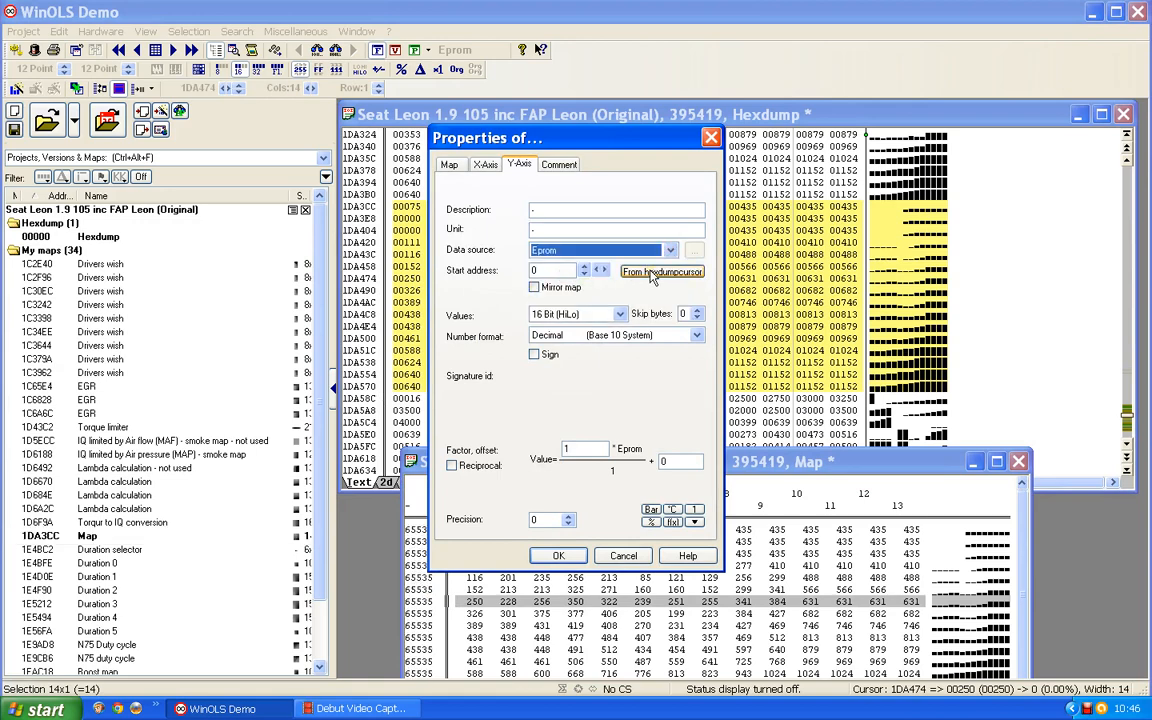
{"action": "left_click", "coordinate": [651, 274]}
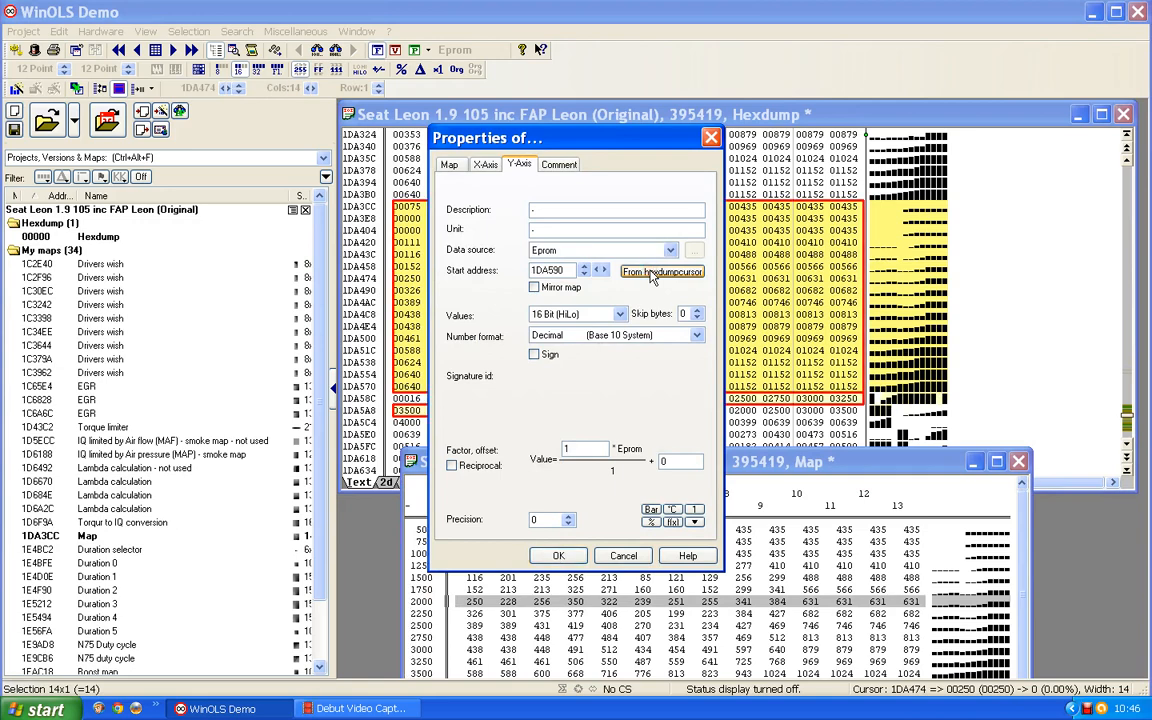
{"action": "left_click", "coordinate": [558, 555]}
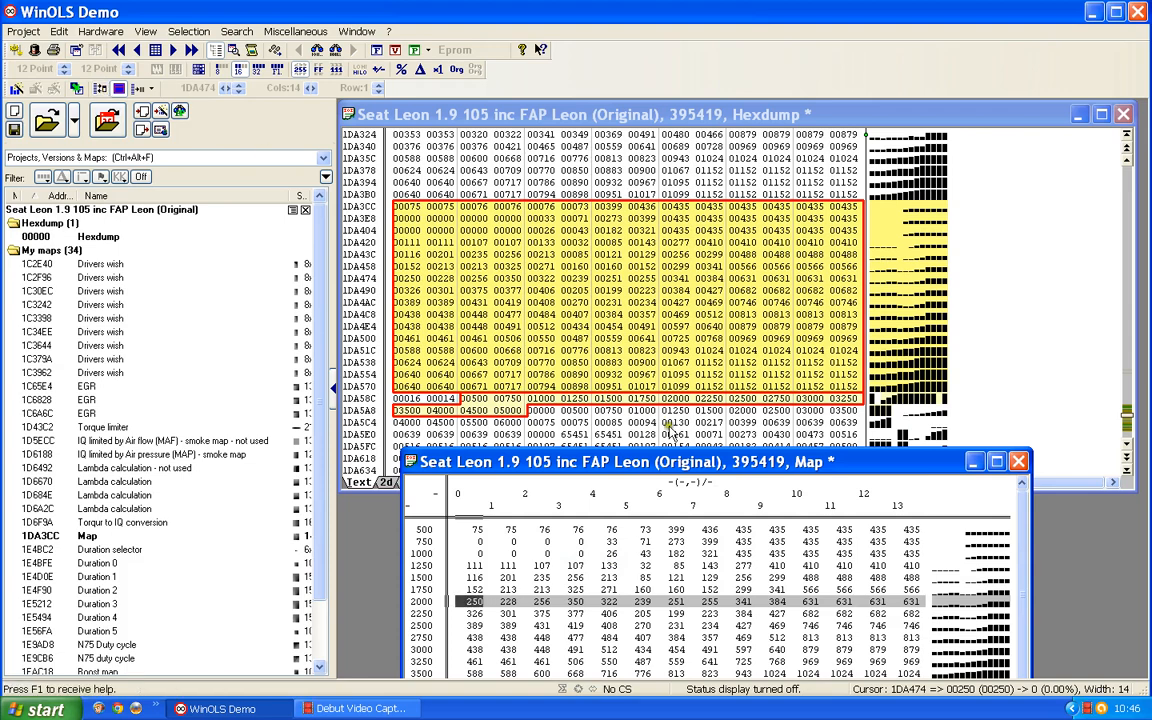
Step: Set the new map's X-axis data source to Eprom, taking start address 1DA5B0 from the hexdump cursor
{"action": "left_click", "coordinate": [541, 413]}
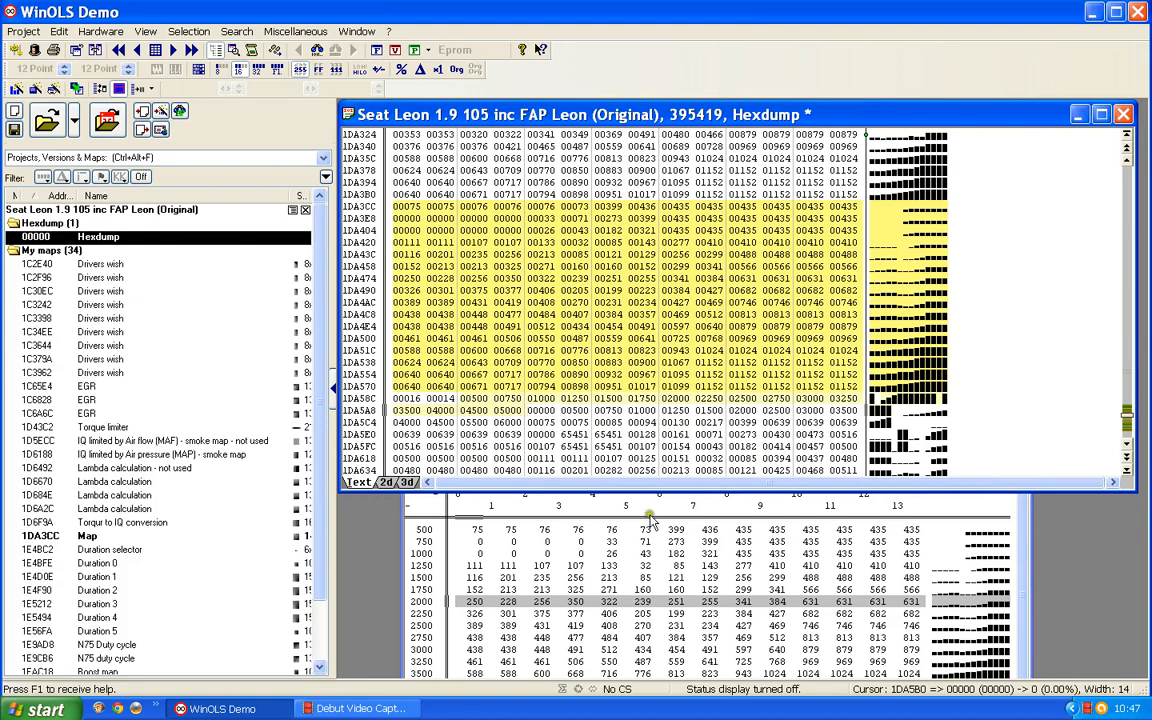
{"action": "double_click", "coordinate": [609, 506]}
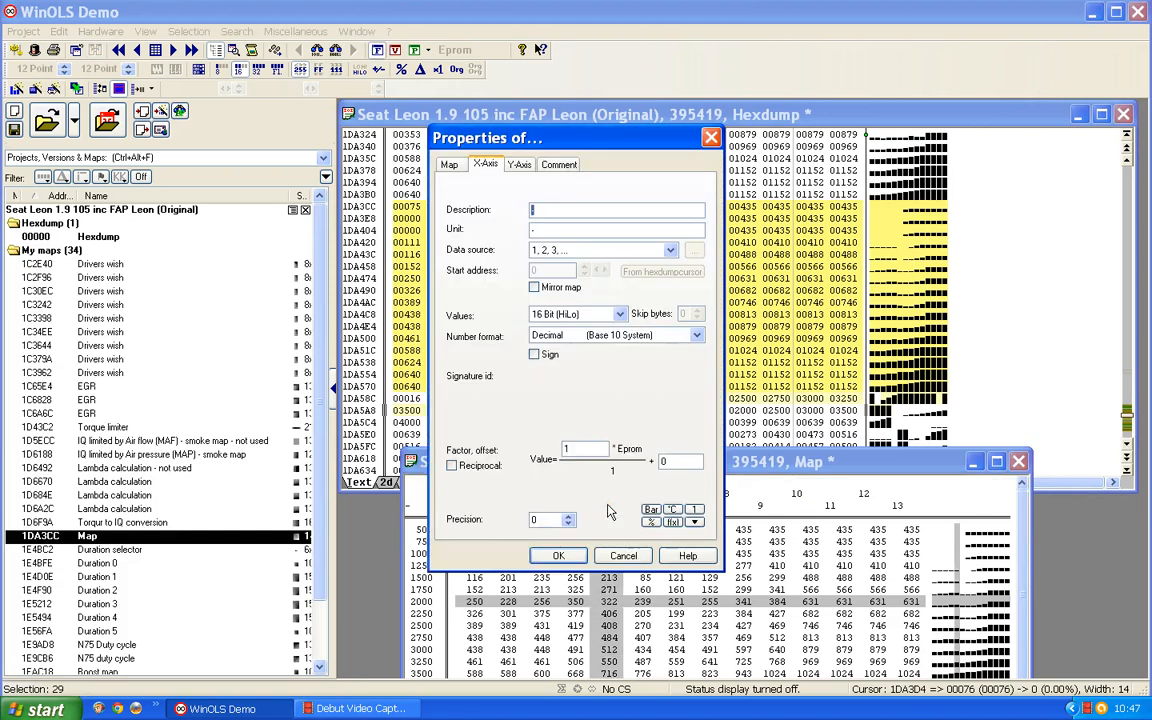
{"action": "left_click", "coordinate": [669, 250]}
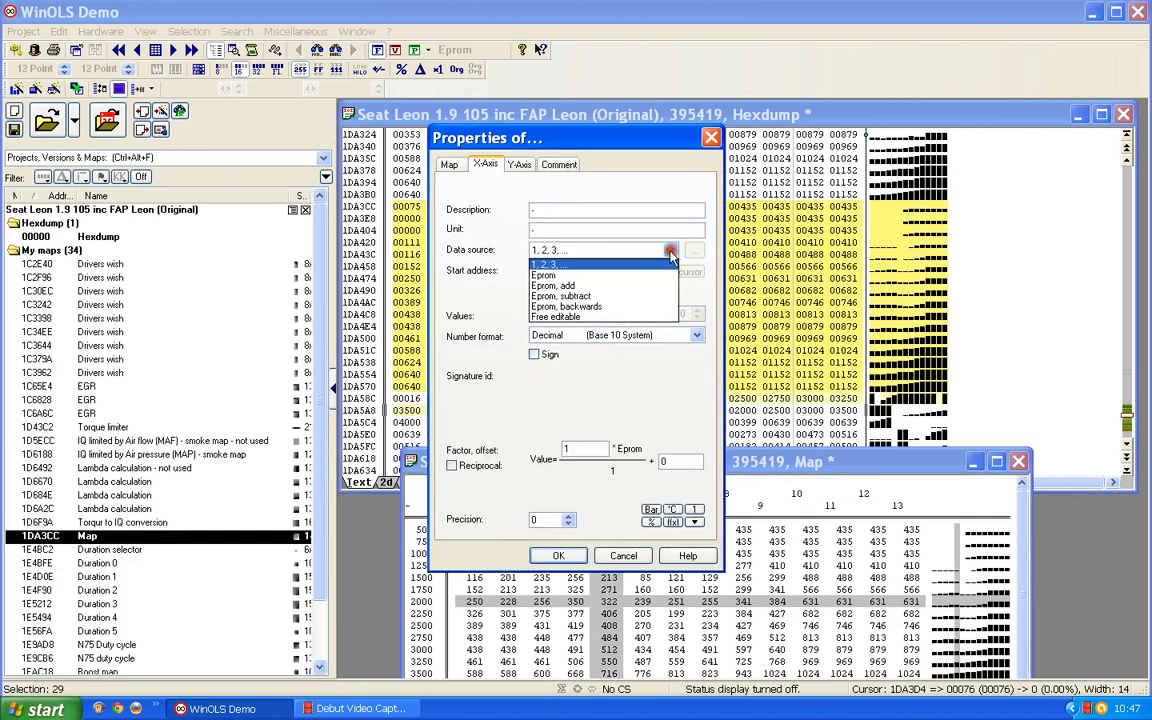
{"action": "left_click", "coordinate": [549, 276]}
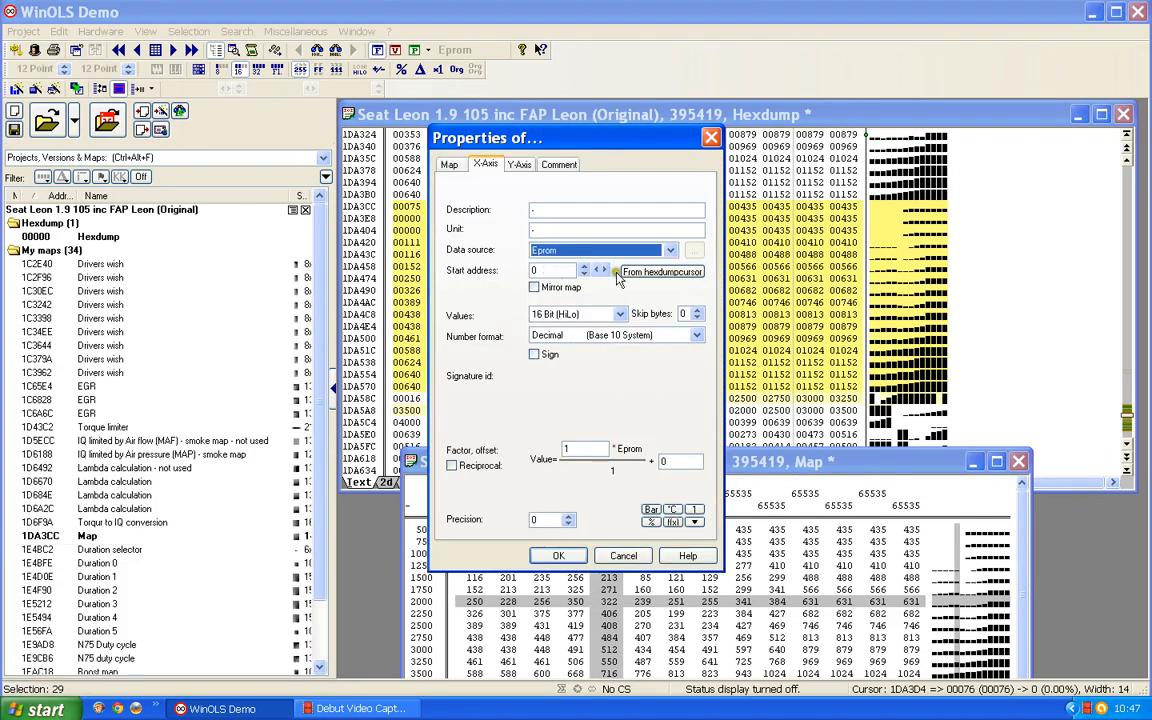
{"action": "left_click", "coordinate": [652, 272]}
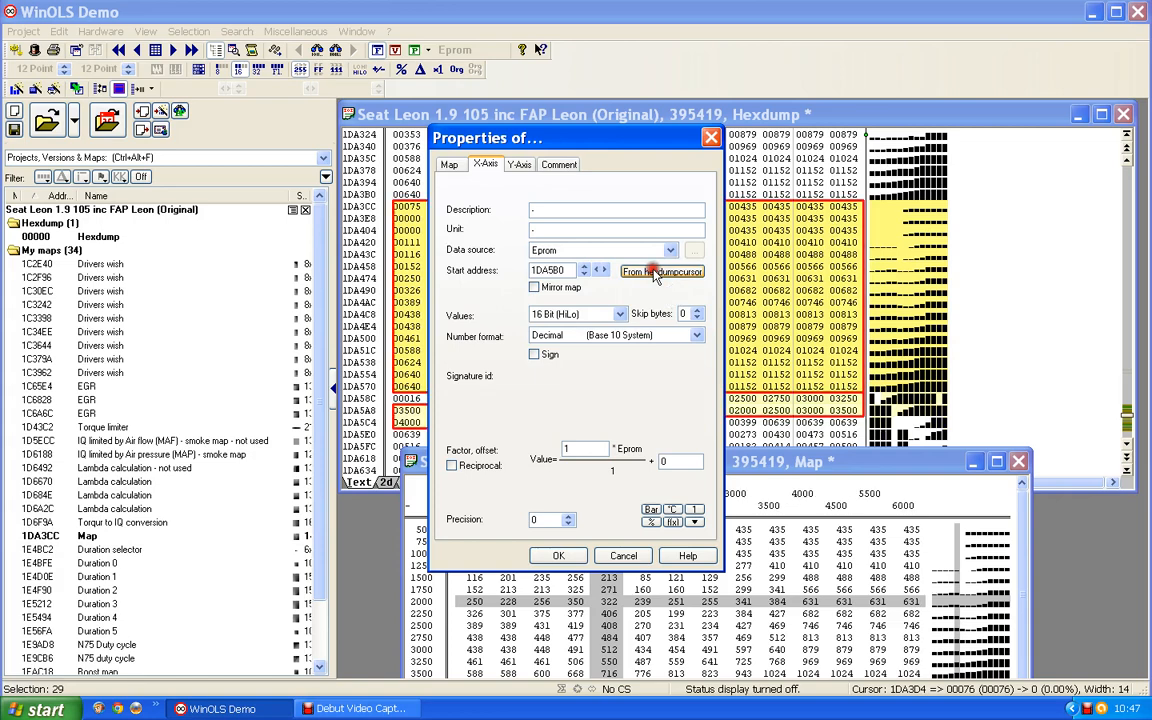
{"action": "left_click", "coordinate": [533, 557]}
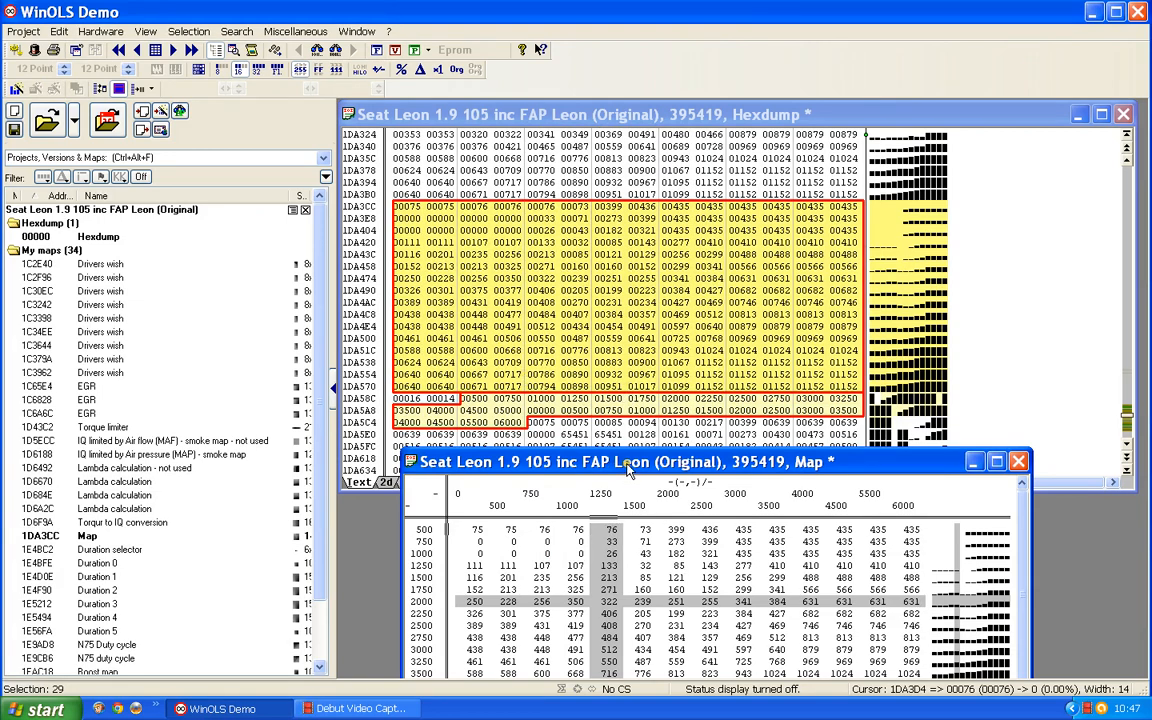
Step: Move the map window up over the hexdump and label its Y-axis "Engine speed" with the unit rpm
{"action": "left_click_drag", "start_coordinate": [628, 470], "coordinate": [642, 284]}
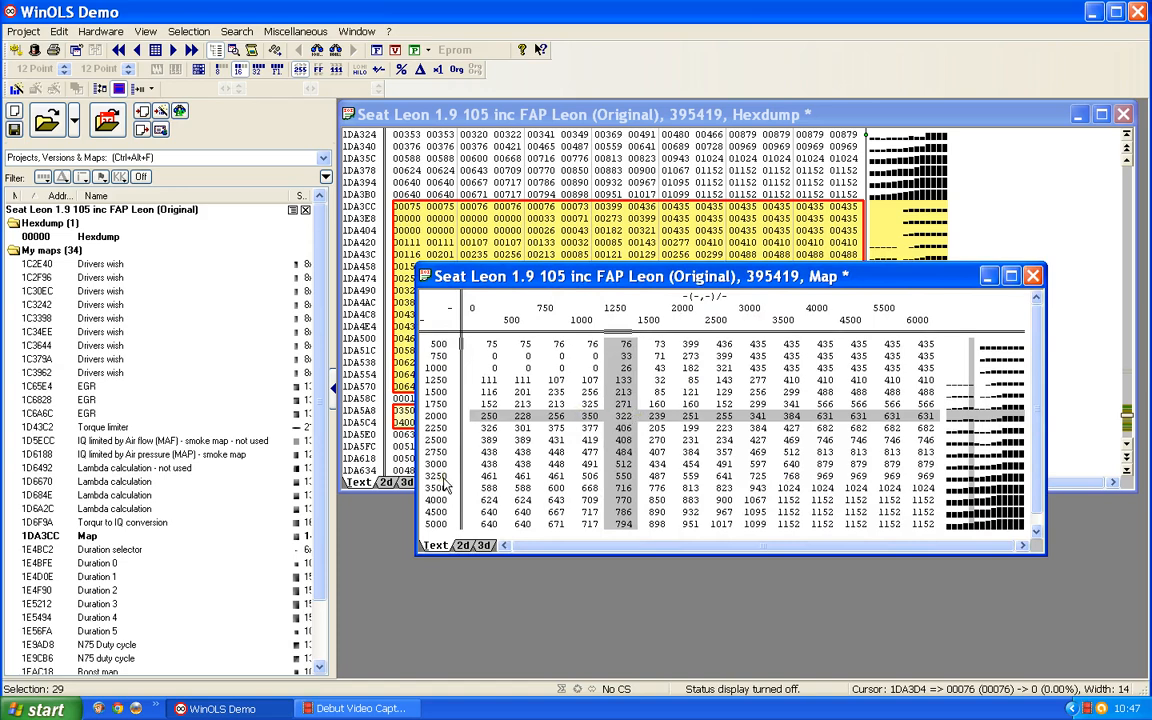
{"action": "key", "text": "Escape"}
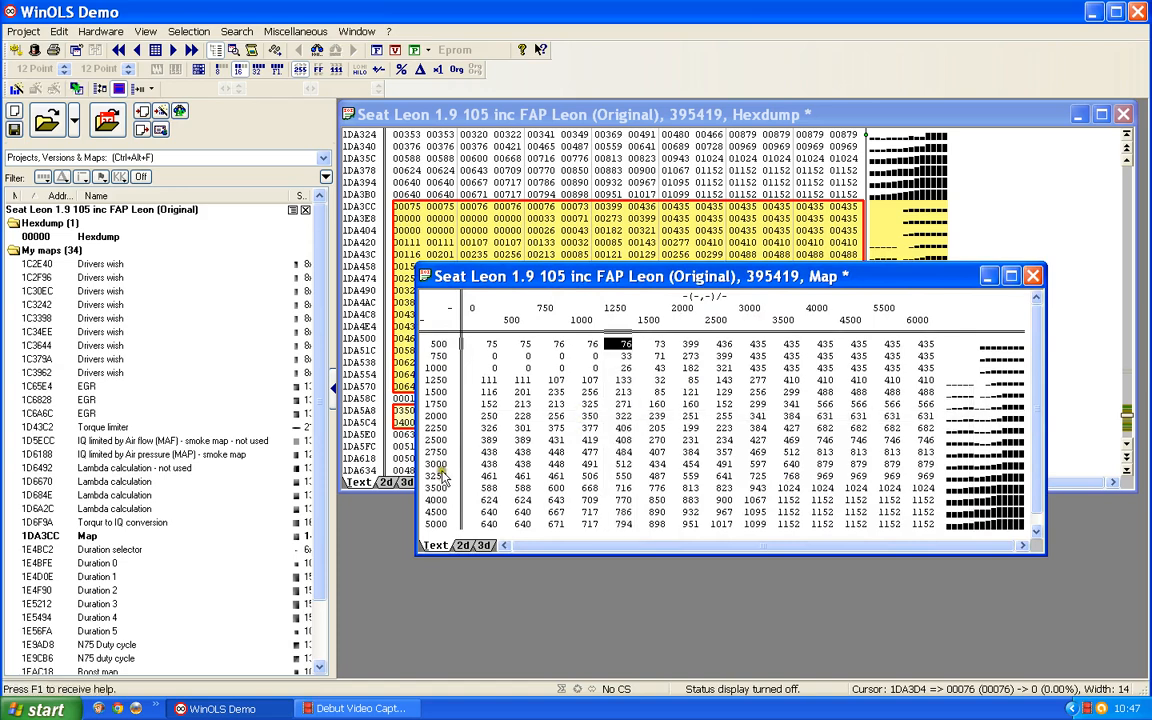
{"action": "double_click", "coordinate": [434, 466]}
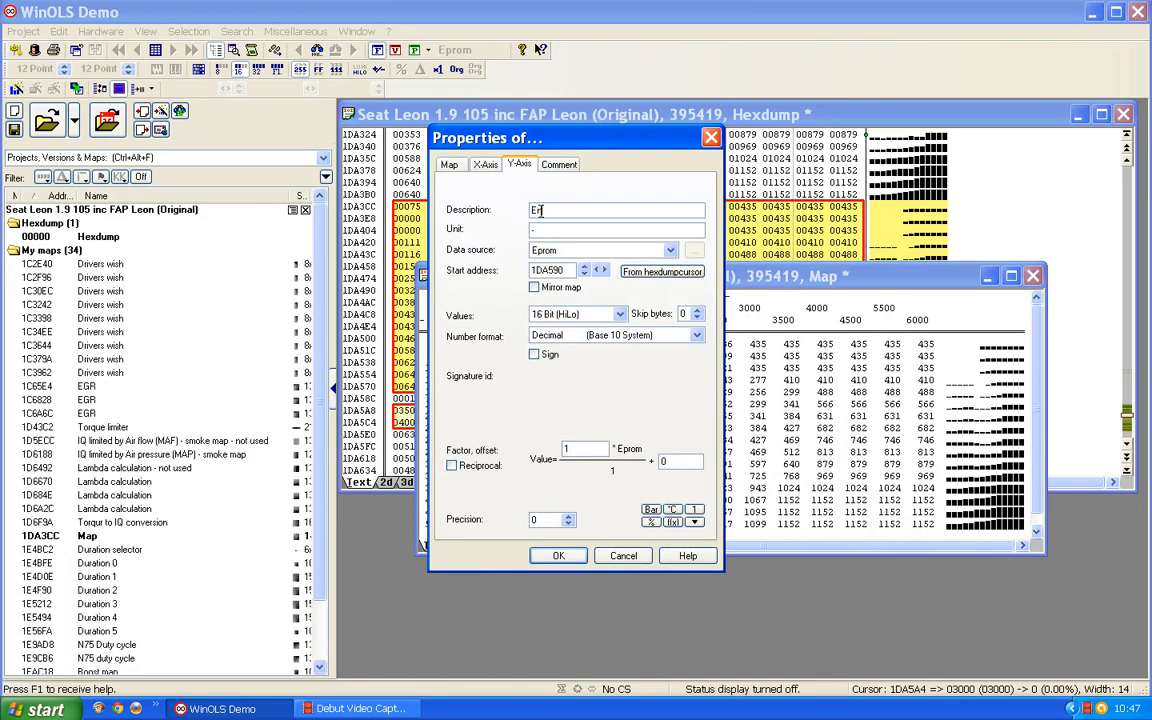
{"action": "type", "text": "Engine speed"}
{"action": "type", "text": "rpm"}
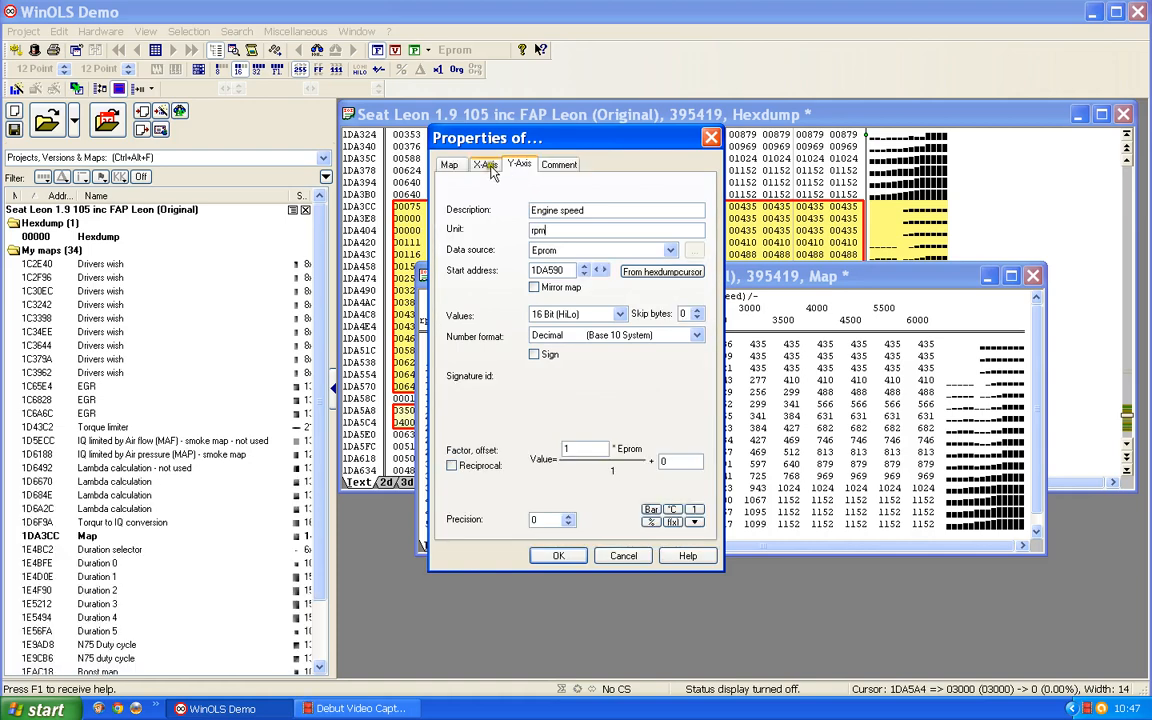
{"action": "left_click", "coordinate": [558, 555]}
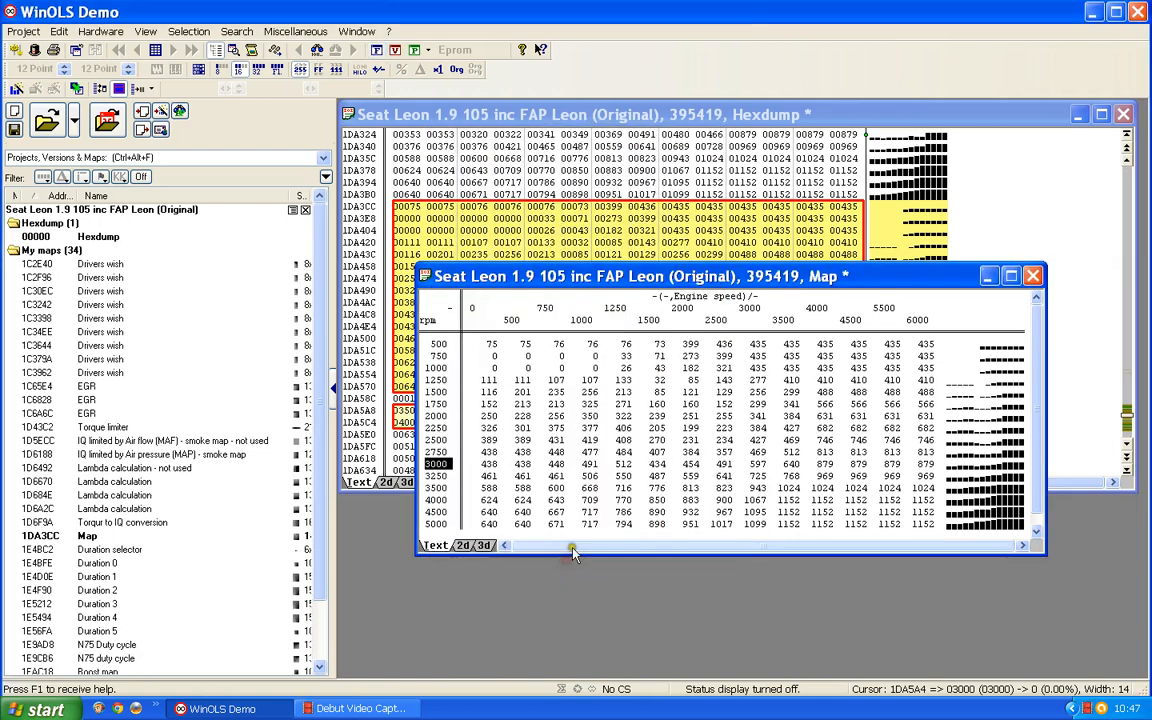
Step: Label the map's X-axis "IQ" with the unit mg/stroke, and set its factor to 0.01 and precision to 1
{"action": "double_click", "coordinate": [810, 312]}
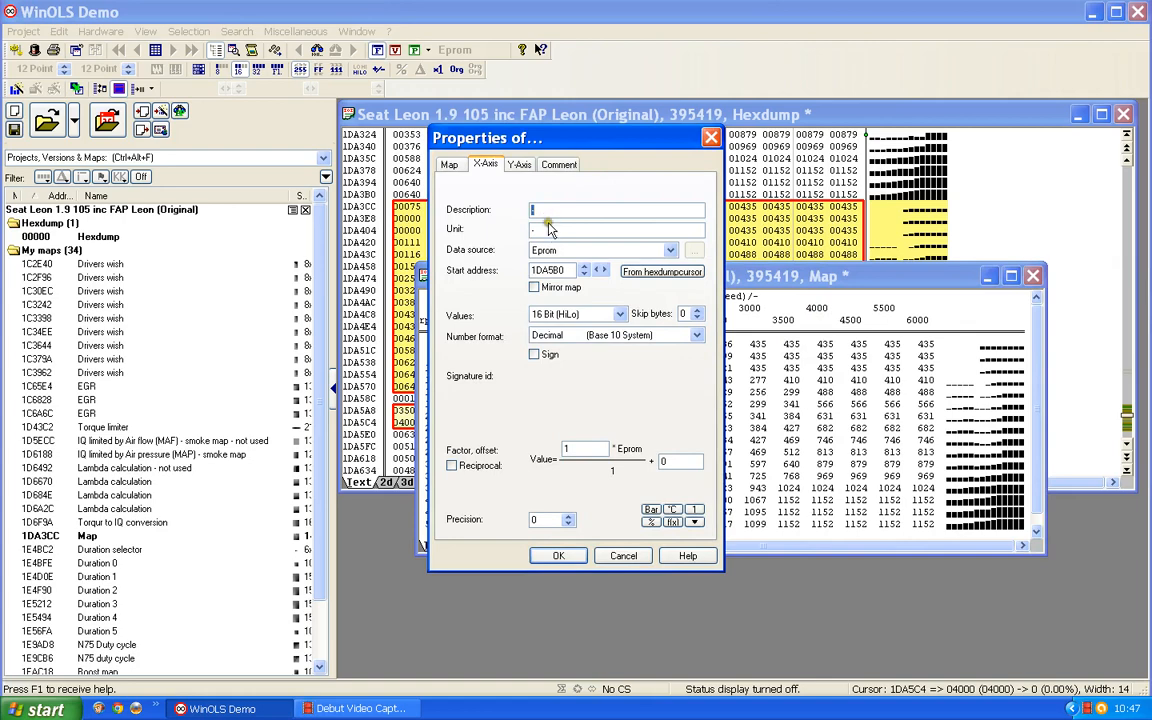
{"action": "type", "text": "IQ"}
{"action": "left_click", "coordinate": [535, 228]}
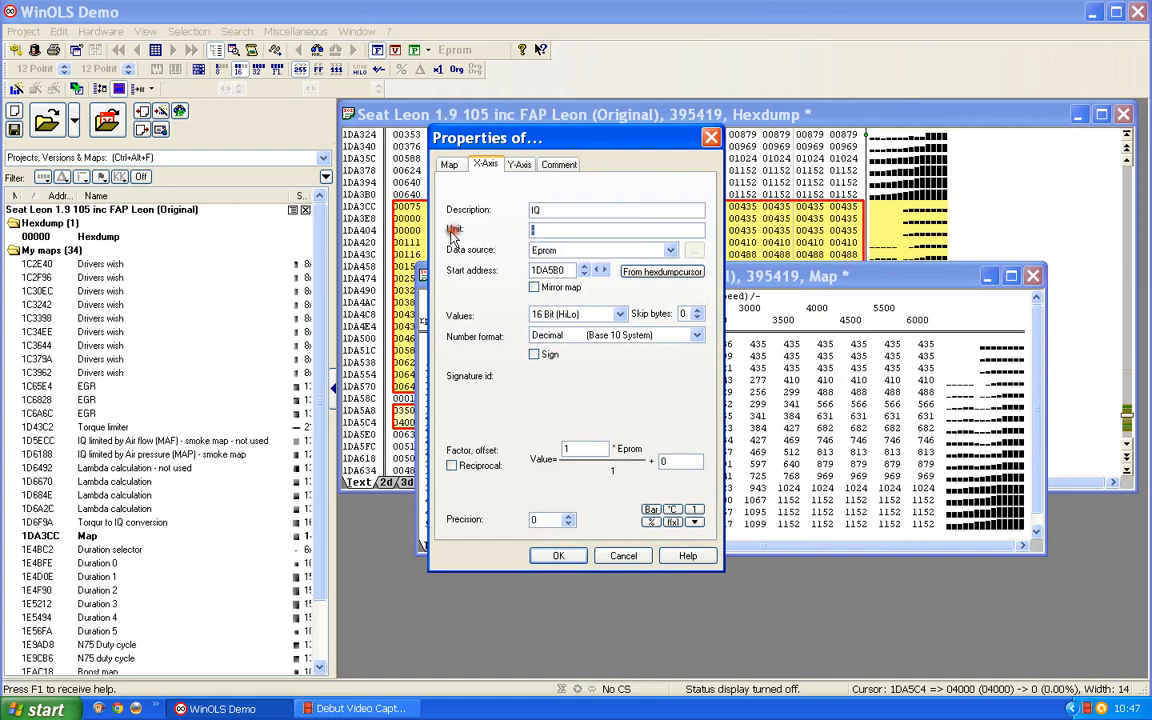
{"action": "type", "text": "mg/stroke"}
{"action": "left_click_drag", "start_coordinate": [577, 450], "coordinate": [456, 447]}
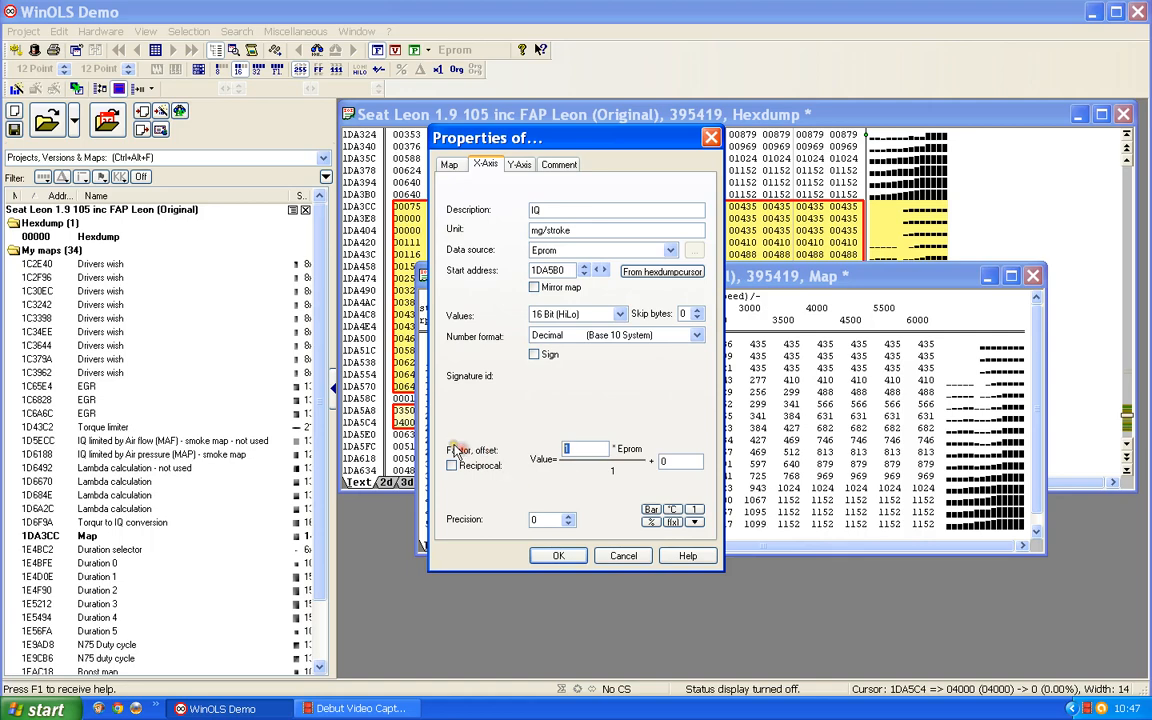
{"action": "type", "text": "0.01"}
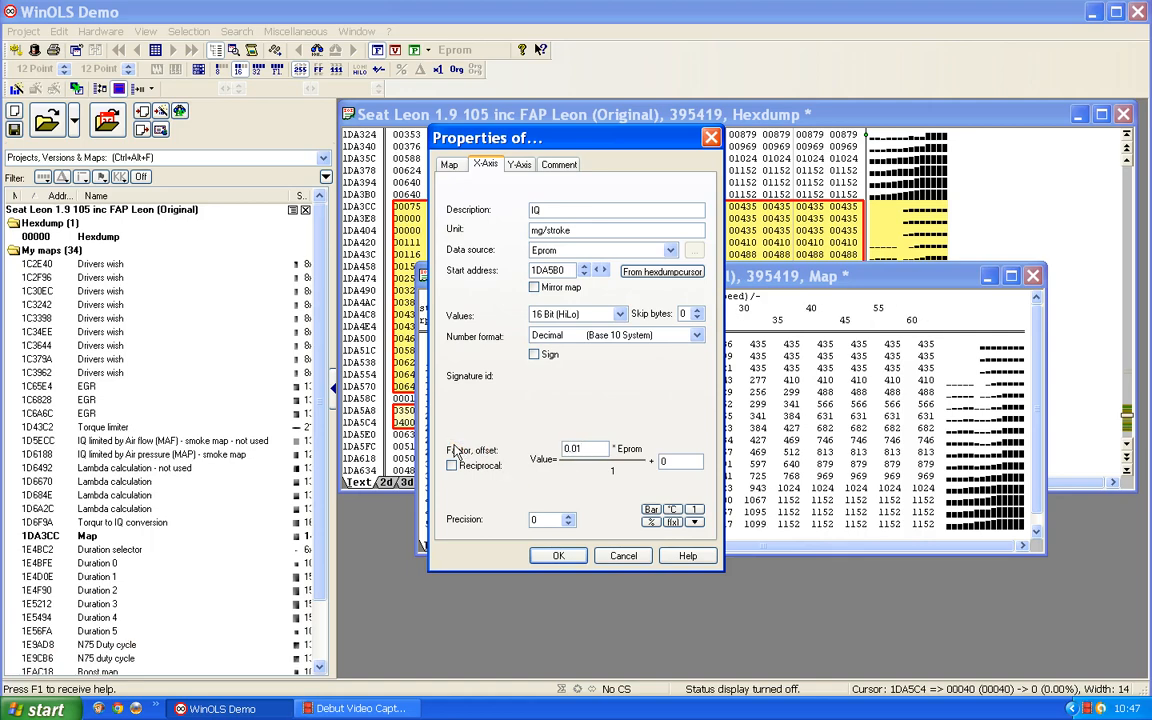
{"action": "left_click", "coordinate": [567, 519]}
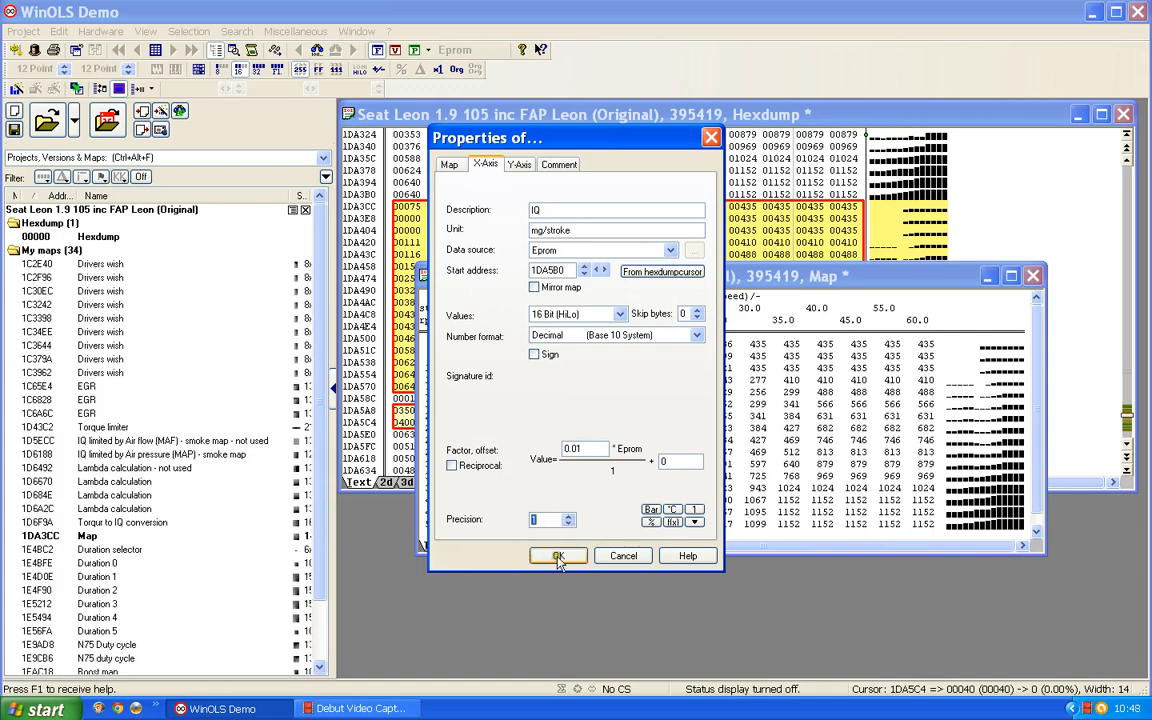
{"action": "left_click", "coordinate": [558, 555]}
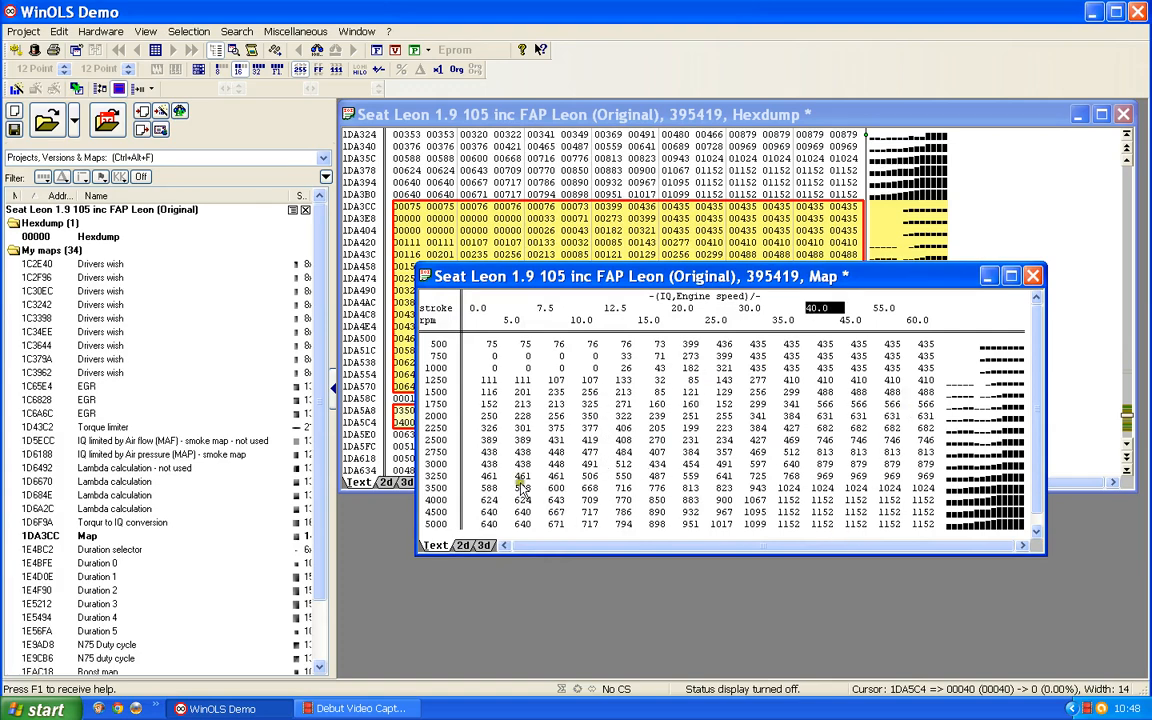
Step: Name the map "SOI 9" and give it the description "crankshaft angle"
{"action": "double_click", "coordinate": [653, 417]}
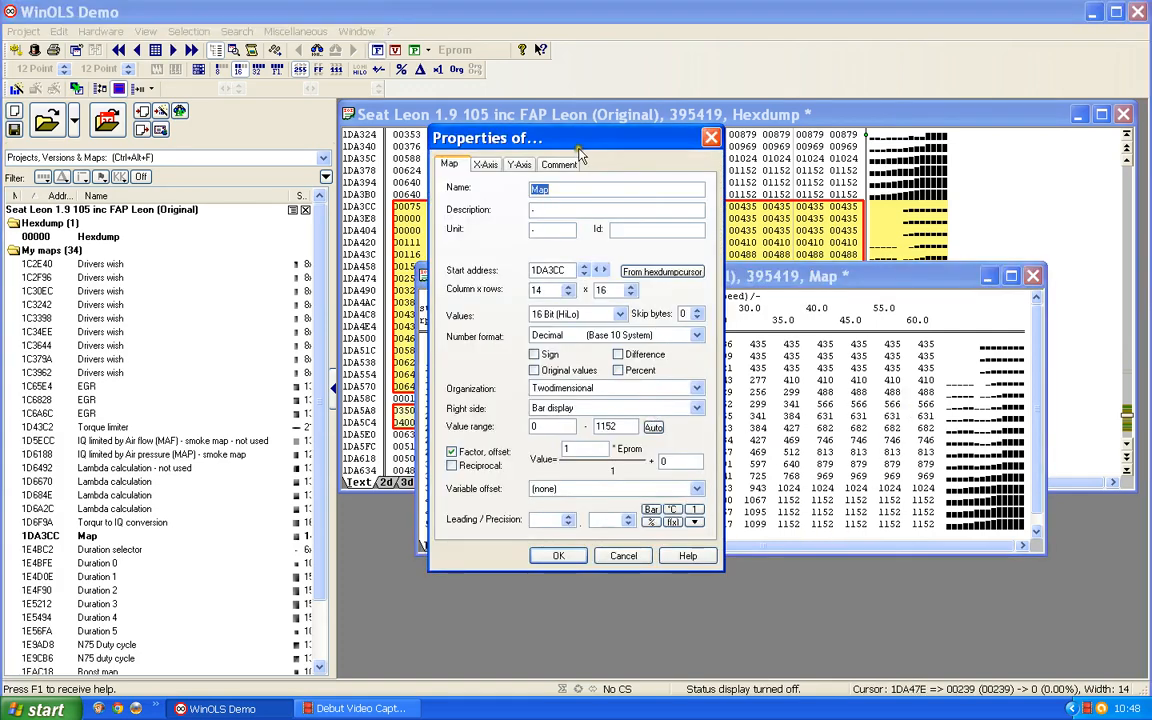
{"action": "type", "text": "SOI 9"}
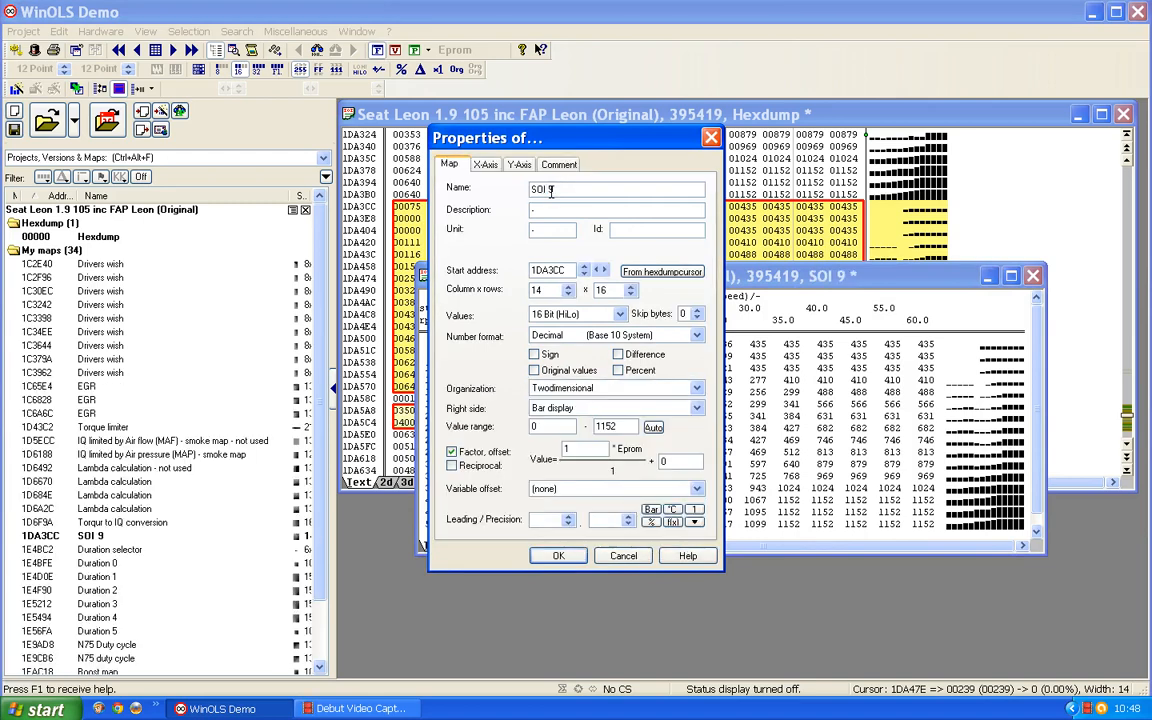
{"action": "left_click_drag", "start_coordinate": [545, 210], "coordinate": [427, 218]}
{"action": "type", "text": "crank"}
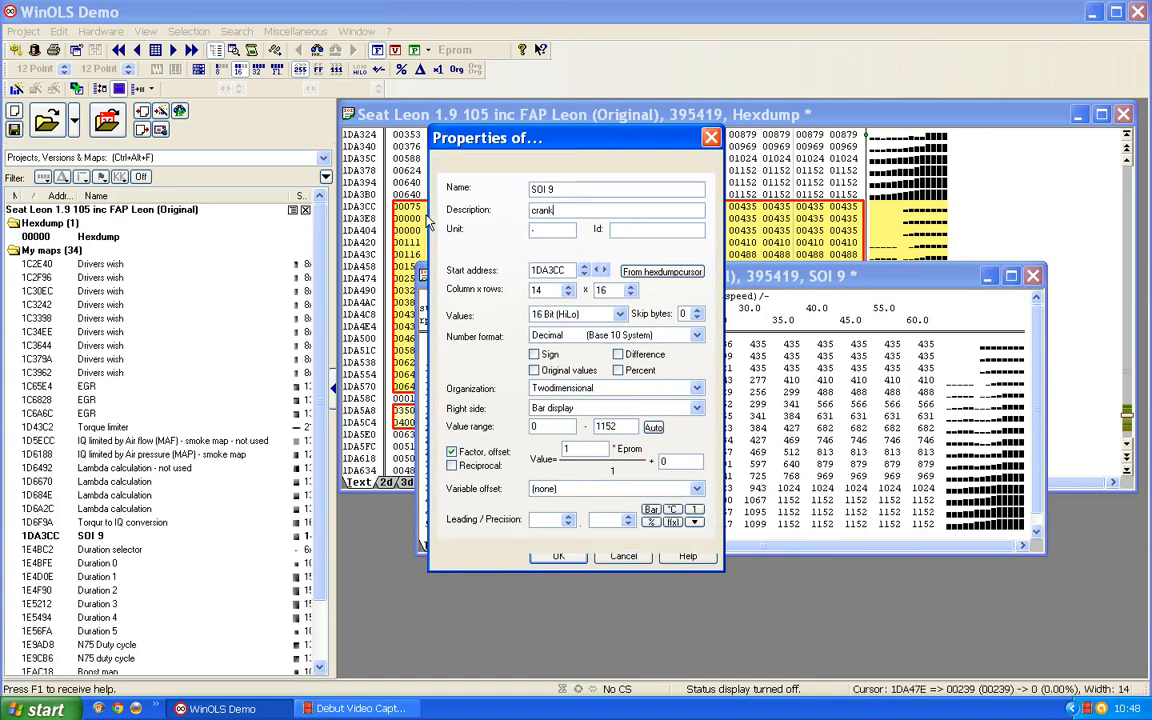
{"action": "type", "text": "shaft angle"}
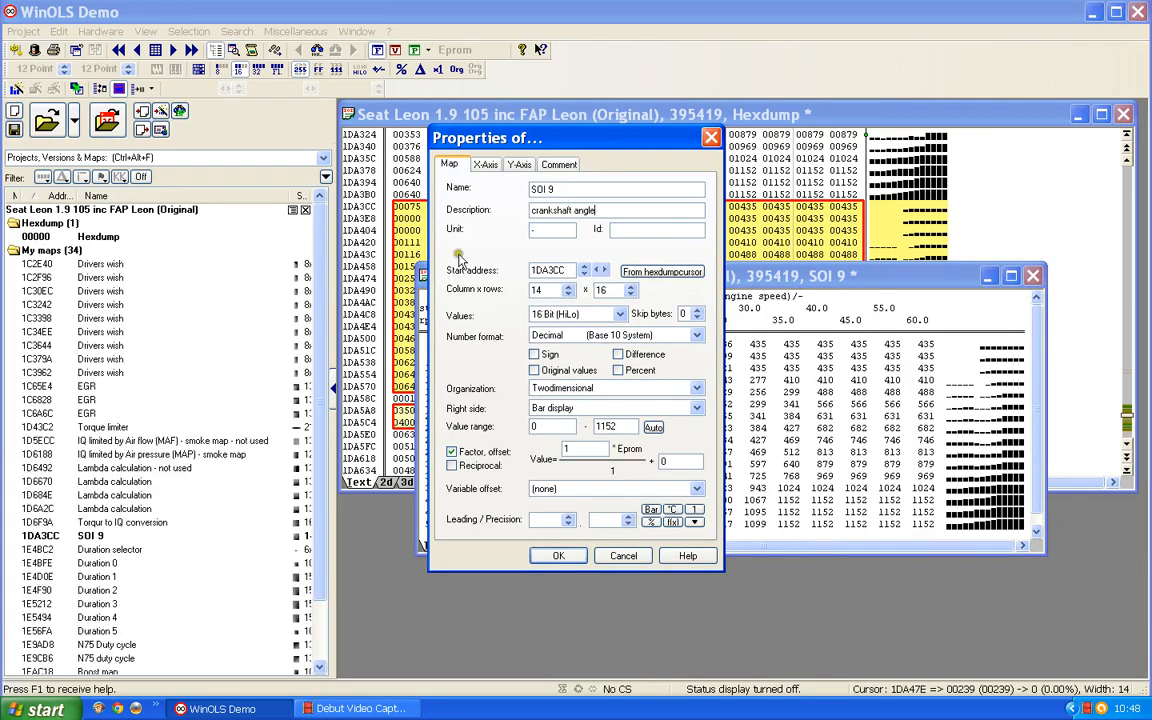
Step: Set the SOI 9 map's value factor to 0.023437 and its precision to 2 decimals
{"action": "left_click_drag", "start_coordinate": [583, 449], "coordinate": [472, 452]}
{"action": "type", "text": "0.02"}
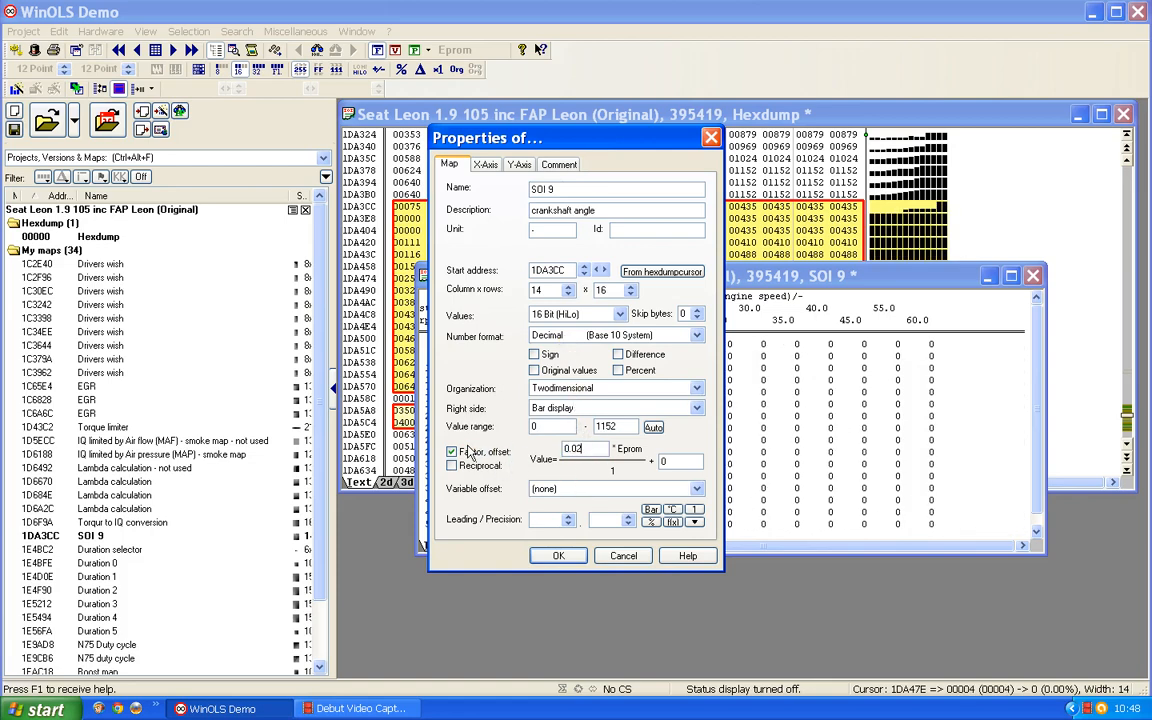
{"action": "type", "text": "3437"}
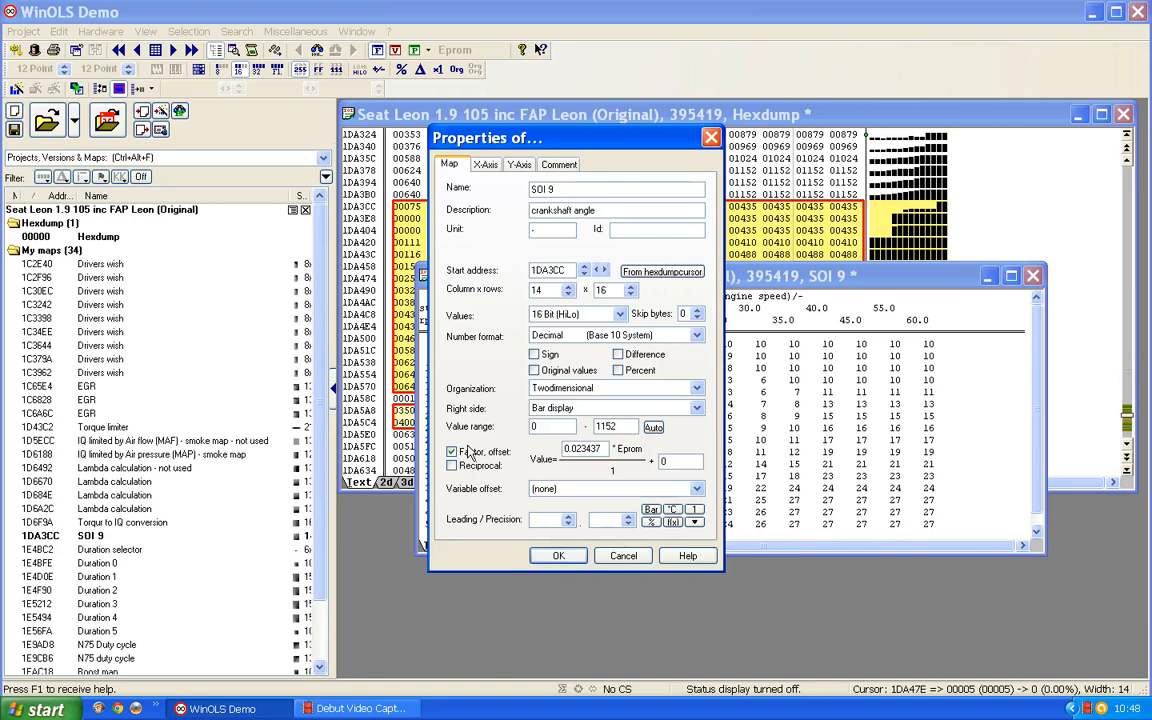
{"action": "left_click", "coordinate": [629, 516]}
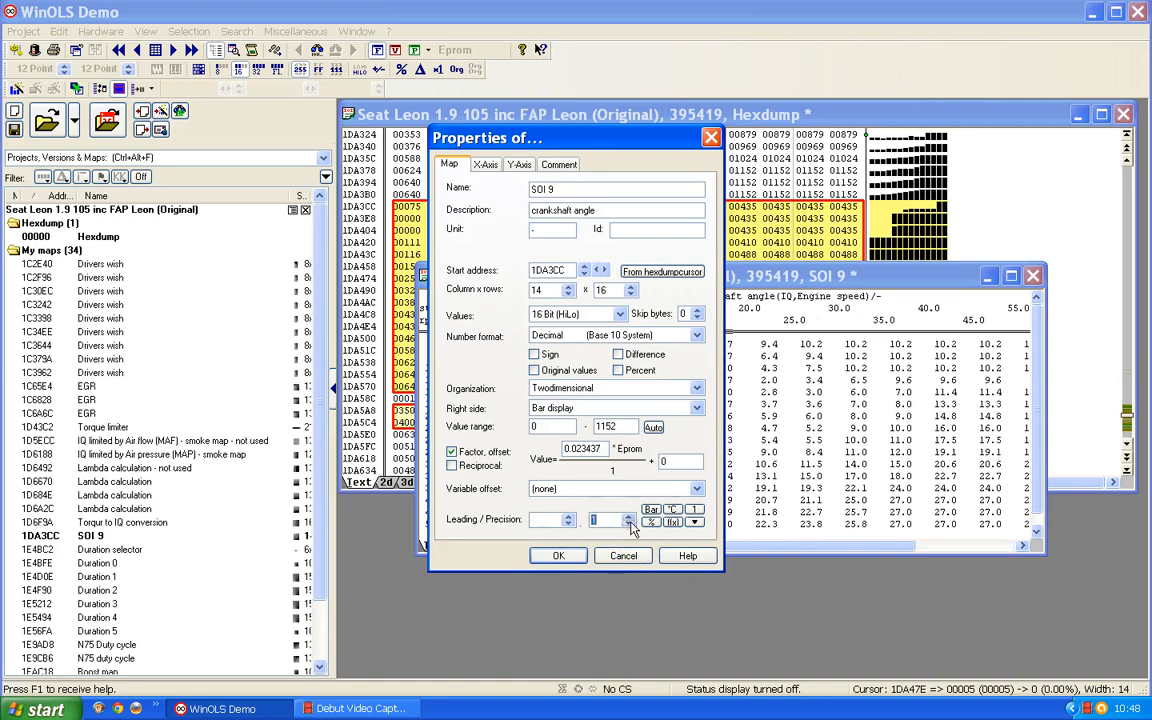
{"action": "left_click", "coordinate": [629, 516]}
{"action": "left_click", "coordinate": [558, 555]}
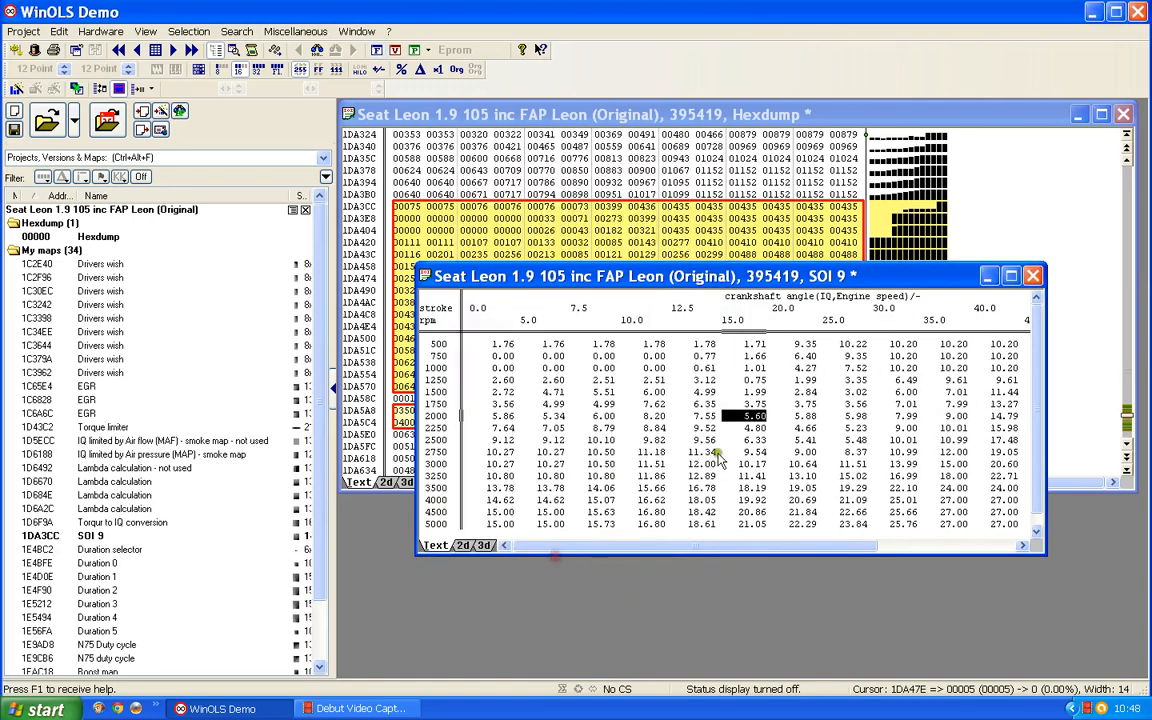
Step: Move and widen the SOI 9 map window, examine its injection angles across IQ and engine speed, and close it
{"action": "left_click_drag", "start_coordinate": [640, 275], "coordinate": [613, 180]}
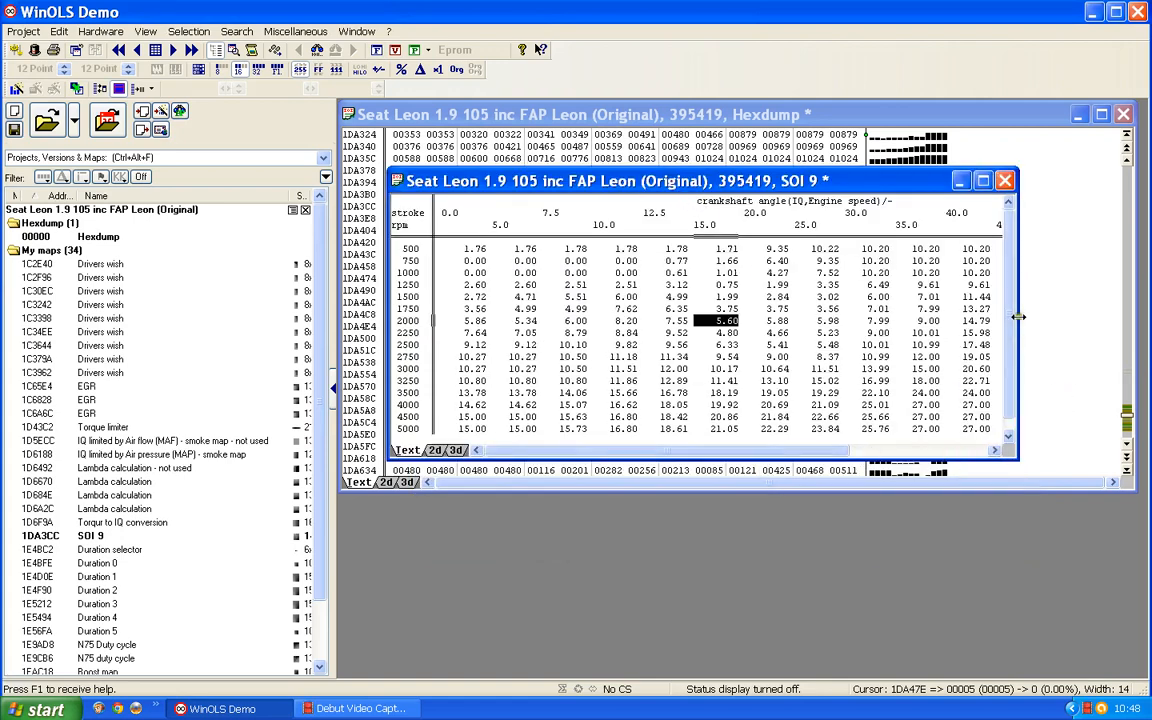
{"action": "left_click_drag", "start_coordinate": [1019, 316], "coordinate": [1121, 318]}
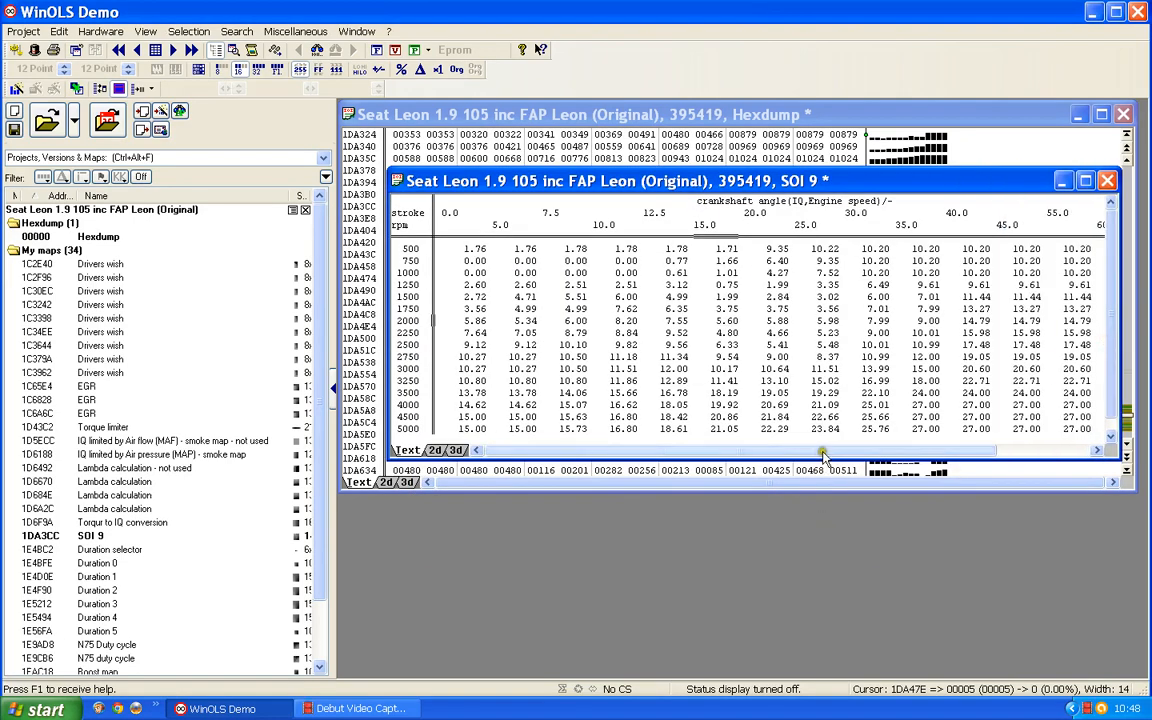
{"action": "mouse_move", "coordinate": [826, 453]}
{"action": "left_mouse_down"}
{"action": "mouse_move", "coordinate": [972, 452]}
{"action": "mouse_move", "coordinate": [752, 453]}
{"action": "left_mouse_up"}
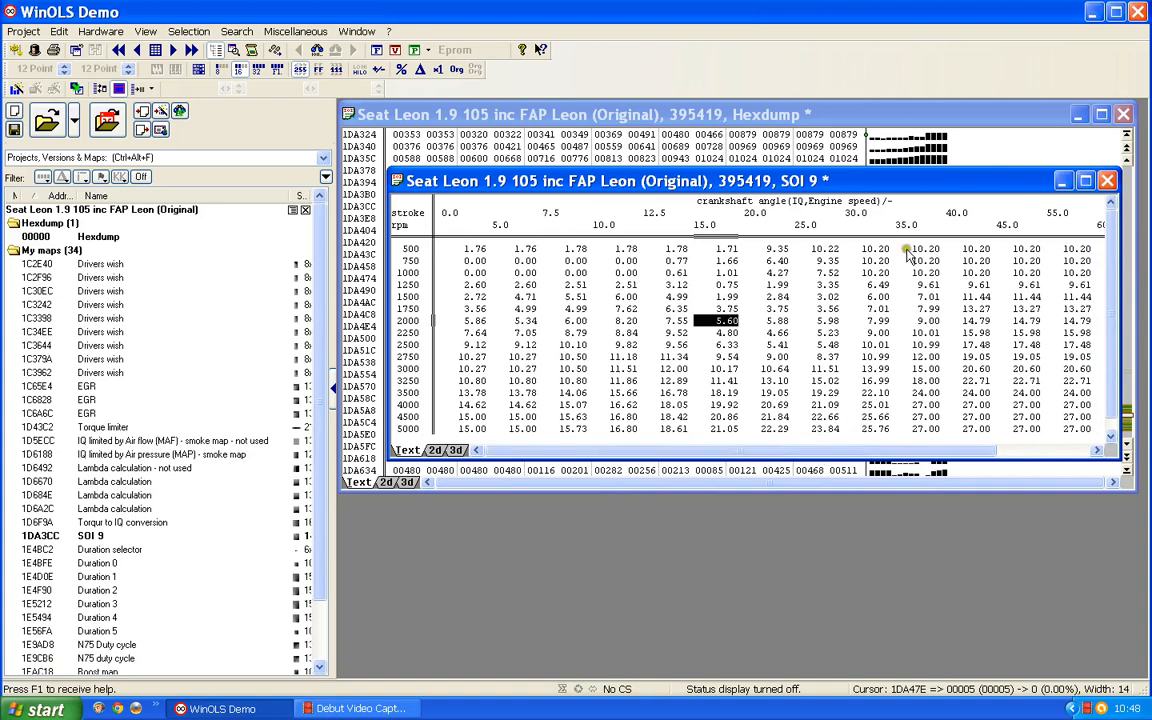
{"action": "left_click", "coordinate": [1066, 451]}
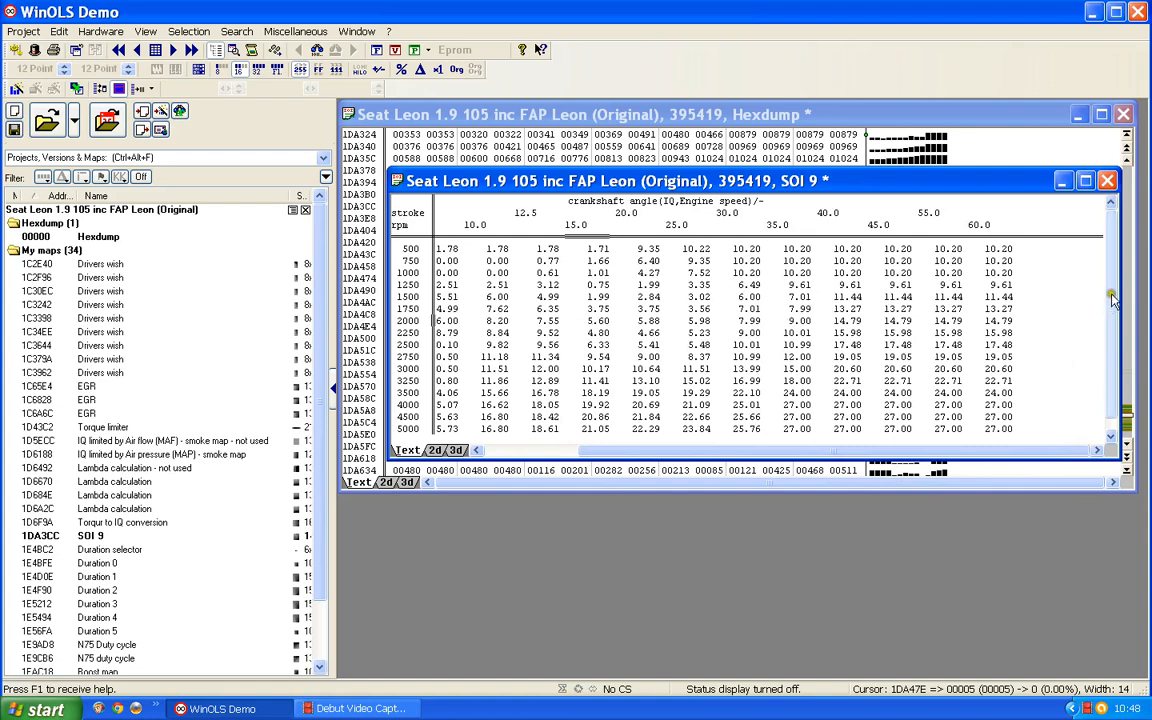
{"action": "left_click", "coordinate": [1110, 370]}
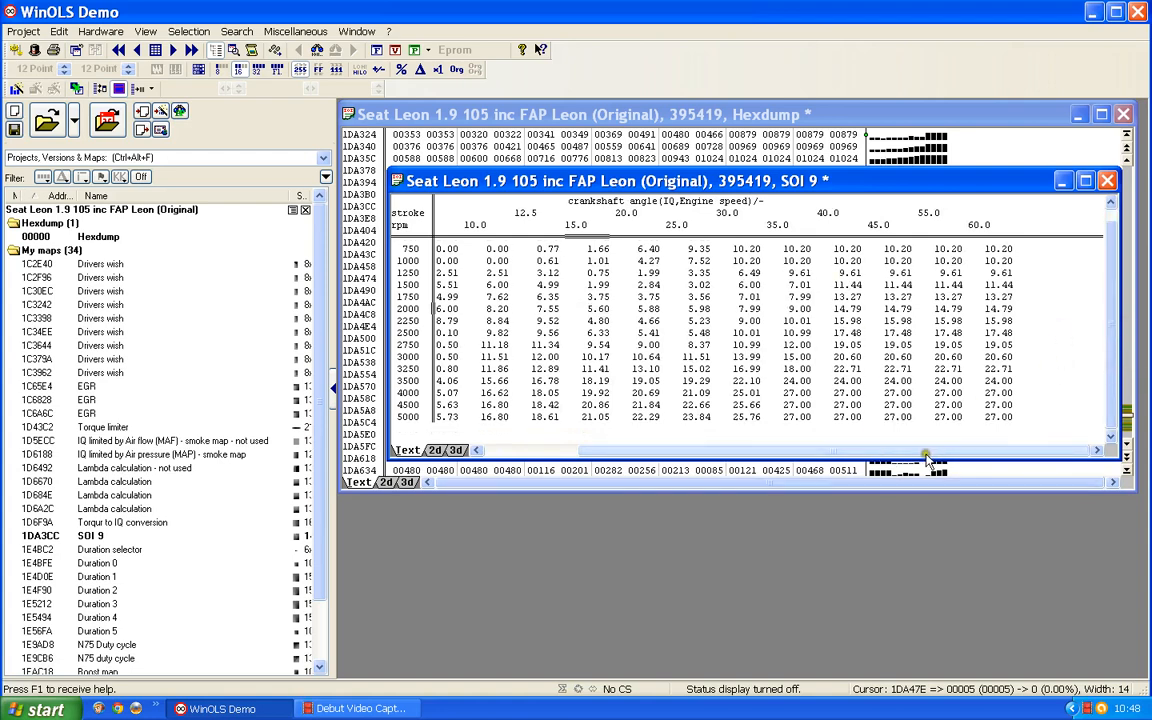
{"action": "left_click_drag", "start_coordinate": [926, 455], "coordinate": [605, 445]}
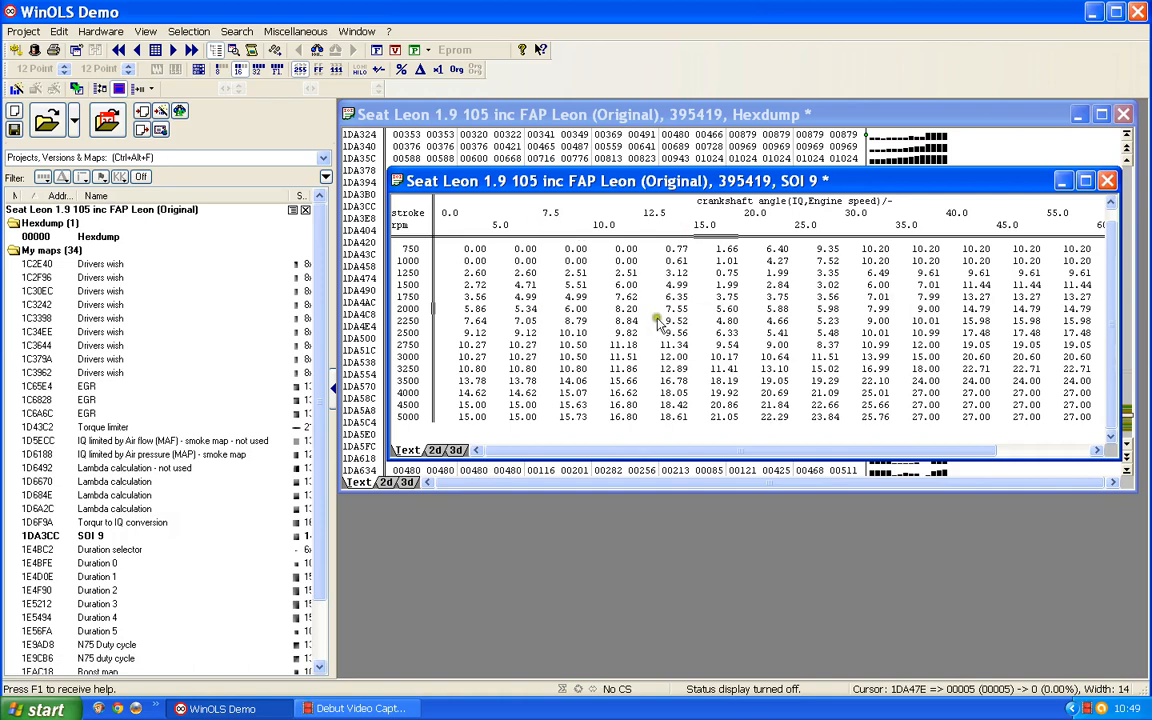
{"action": "left_click", "coordinate": [1108, 181]}
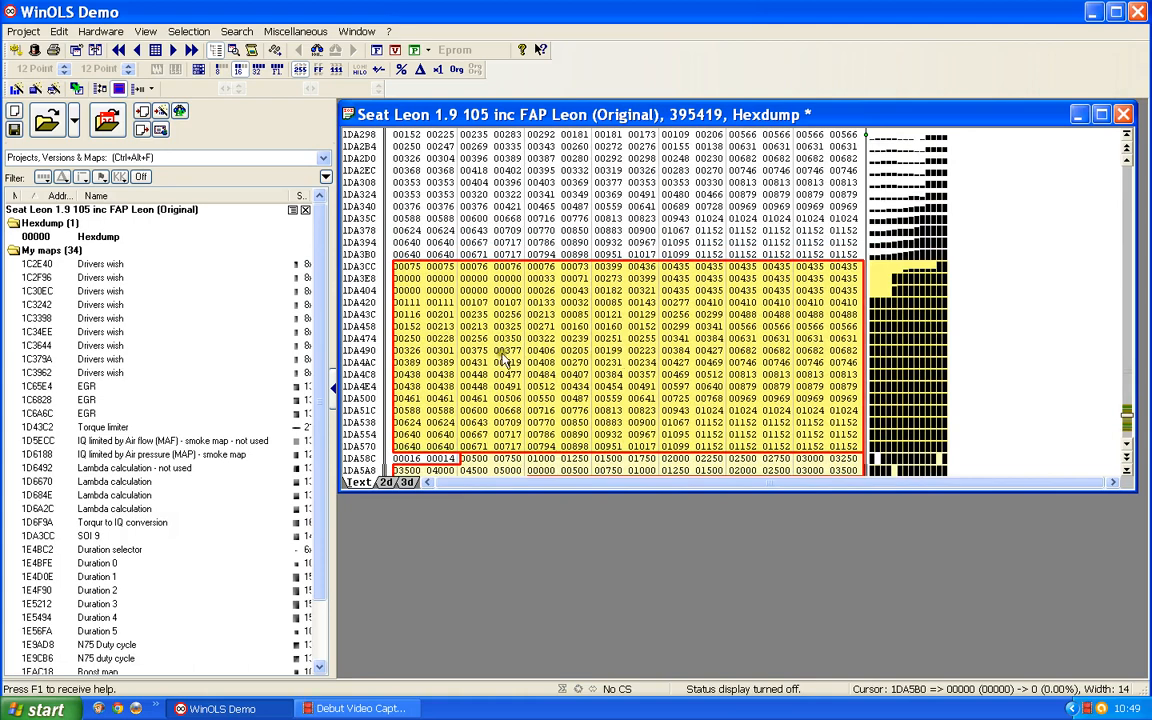
Step: Create a map from the 14x16 block directly above SOI 9, starting at address 1DA20C, and close its window
{"action": "scroll", "coordinate": [700, 300], "scroll_direction": "up", "scroll_amount": 6}
{"action": "scroll", "coordinate": [718, 280], "scroll_direction": "up", "scroll_amount": 1}
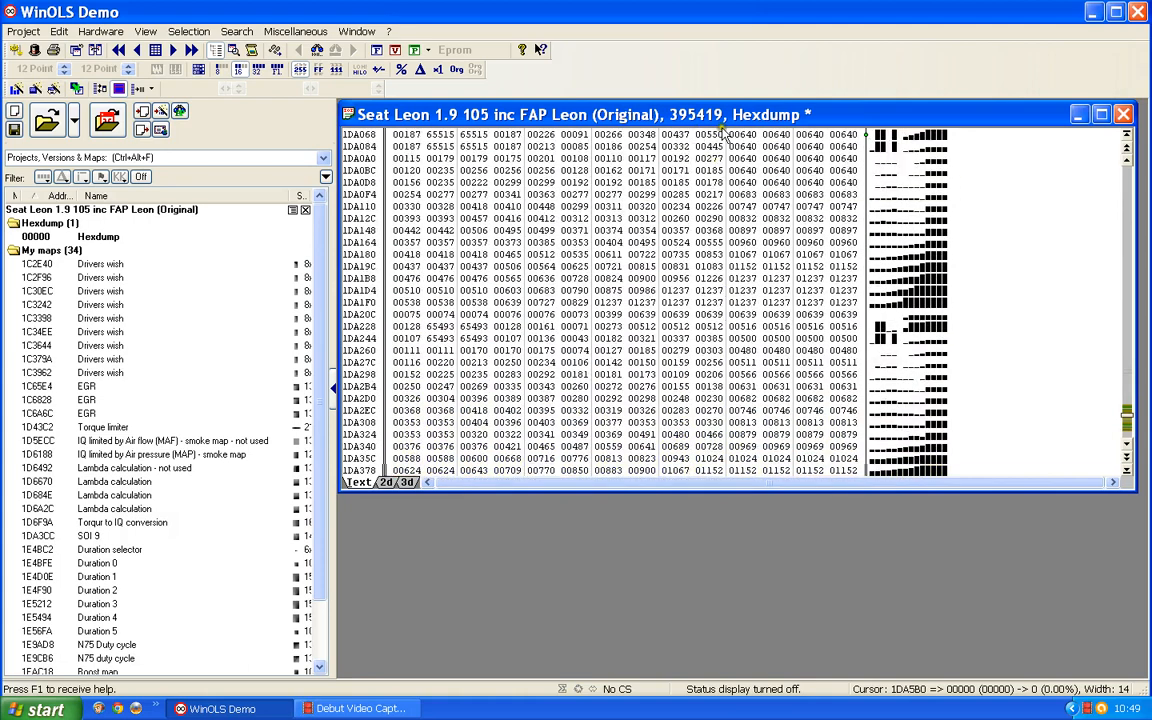
{"action": "scroll", "coordinate": [715, 333], "scroll_direction": "down", "scroll_amount": 2}
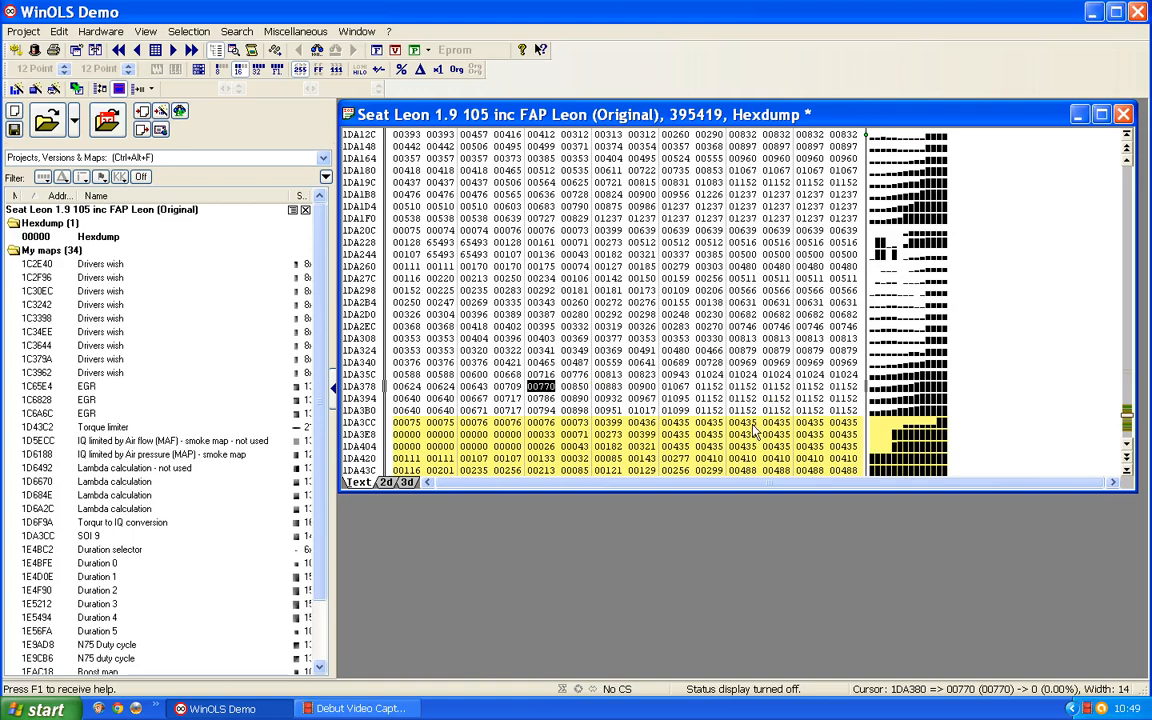
{"action": "scroll", "coordinate": [757, 430], "scroll_direction": "down", "scroll_amount": 5}
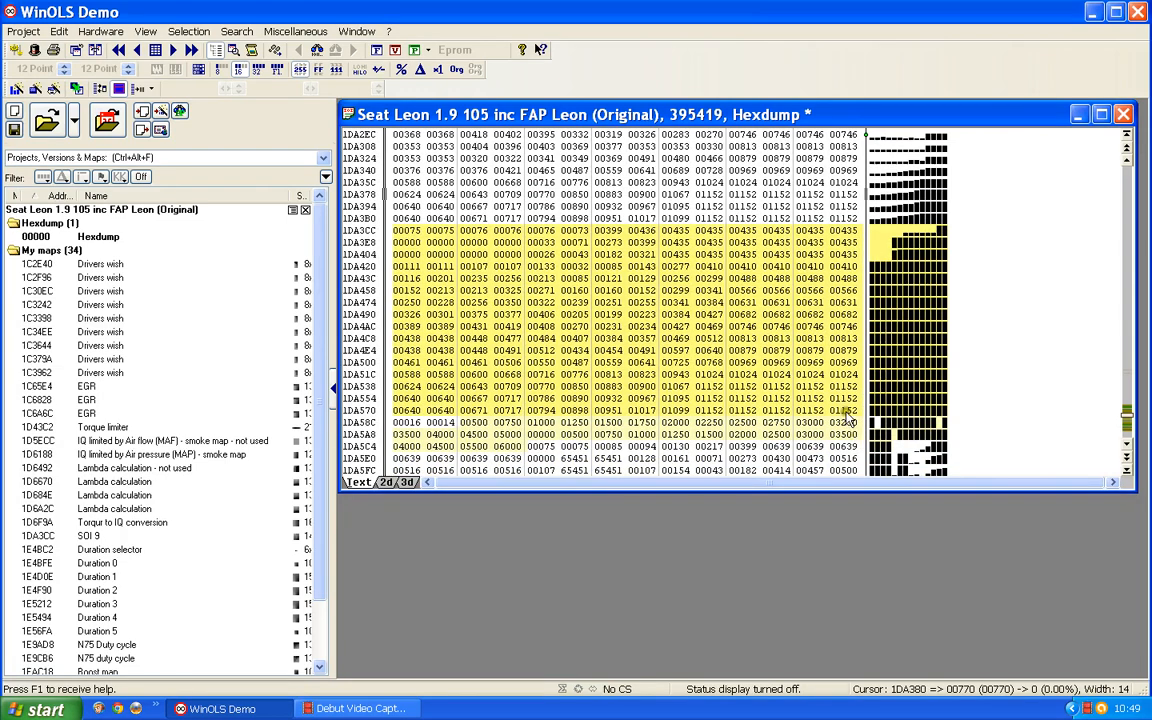
{"action": "scroll", "coordinate": [848, 410], "scroll_direction": "up", "scroll_amount": 3}
{"action": "scroll", "coordinate": [853, 420], "scroll_direction": "up", "scroll_amount": 1}
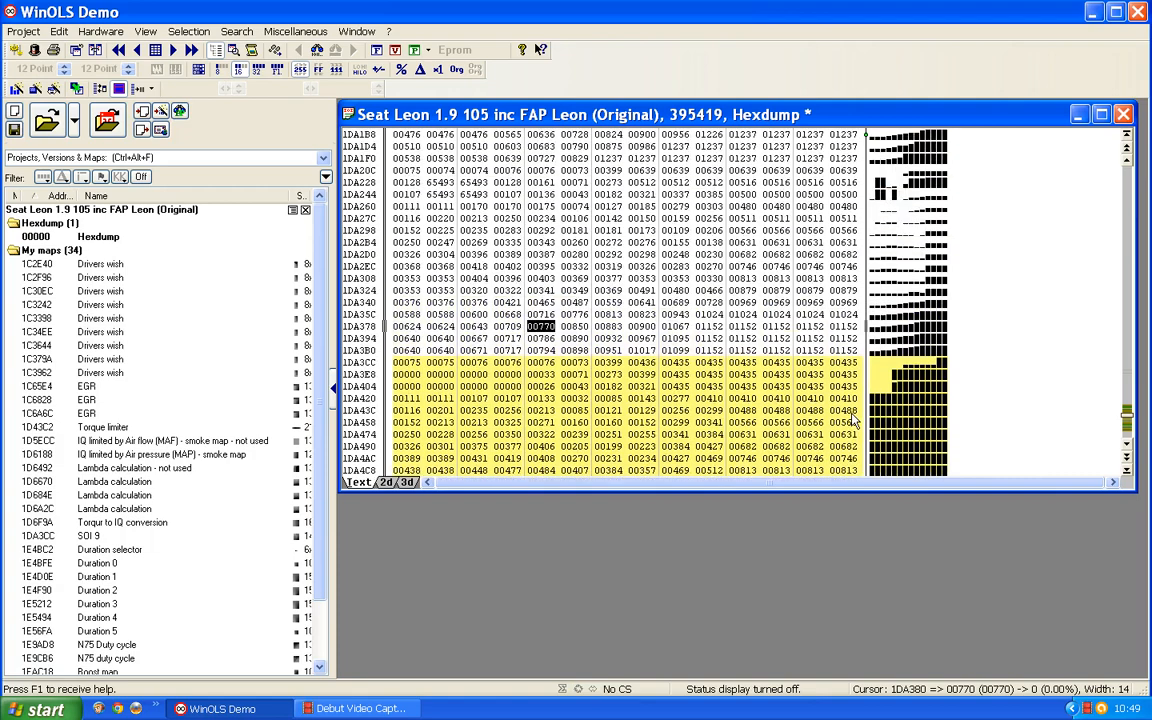
{"action": "left_click", "coordinate": [850, 352]}
{"action": "mouse_move", "coordinate": [851, 355]}
{"action": "left_mouse_down"}
{"action": "mouse_move", "coordinate": [820, 305]}
{"action": "mouse_move", "coordinate": [818, 245]}
{"action": "mouse_move", "coordinate": [776, 200]}
{"action": "mouse_move", "coordinate": [769, 170]}
{"action": "mouse_move", "coordinate": [836, 177]}
{"action": "mouse_move", "coordinate": [843, 160]}
{"action": "mouse_move", "coordinate": [845, 172]}
{"action": "mouse_move", "coordinate": [770, 174]}
{"action": "mouse_move", "coordinate": [398, 170]}
{"action": "left_mouse_up"}
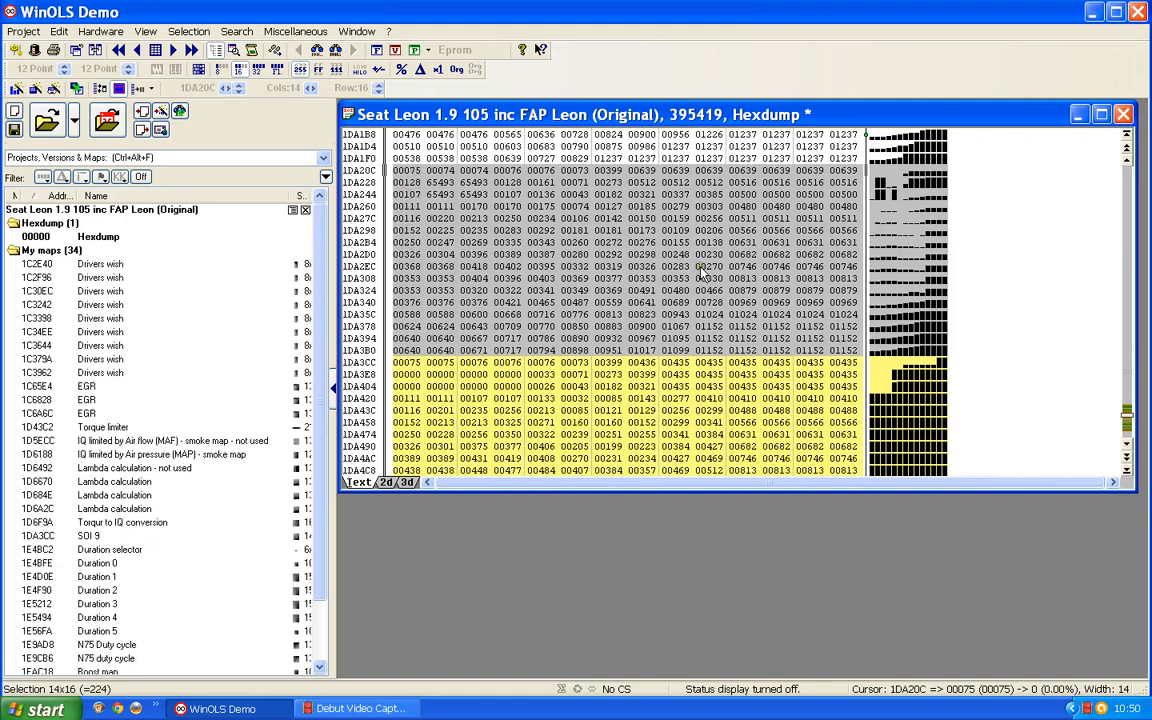
{"action": "key", "text": "k"}
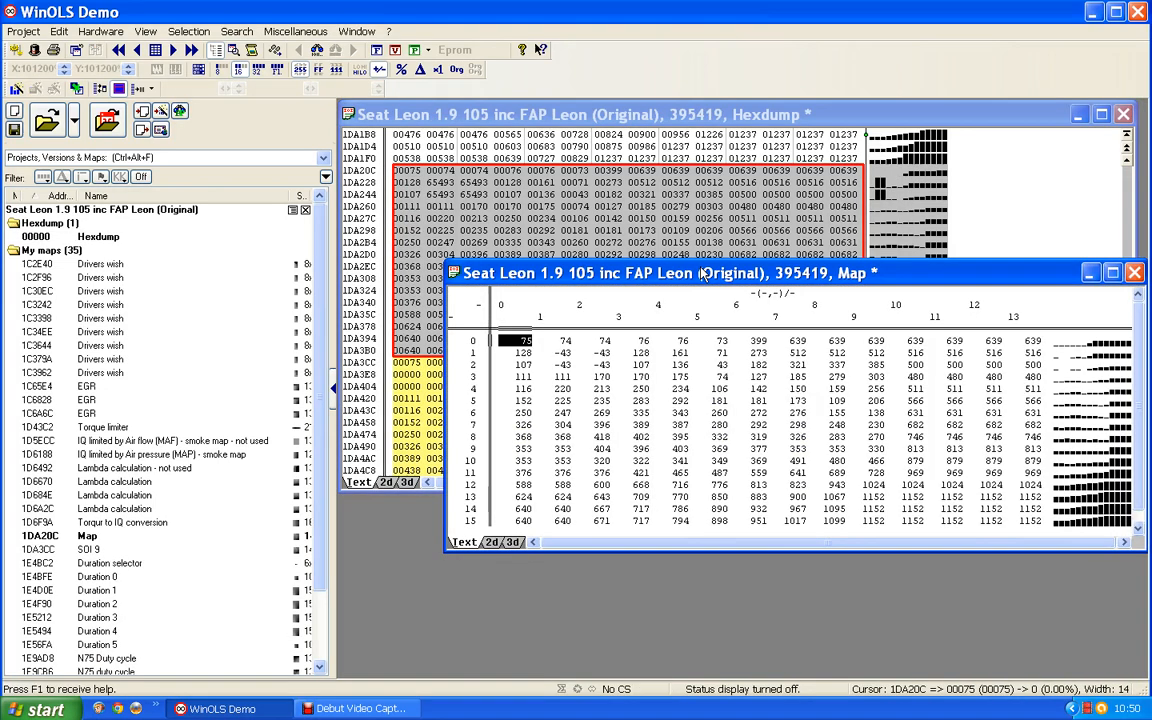
{"action": "left_click_drag", "start_coordinate": [902, 272], "coordinate": [855, 216]}
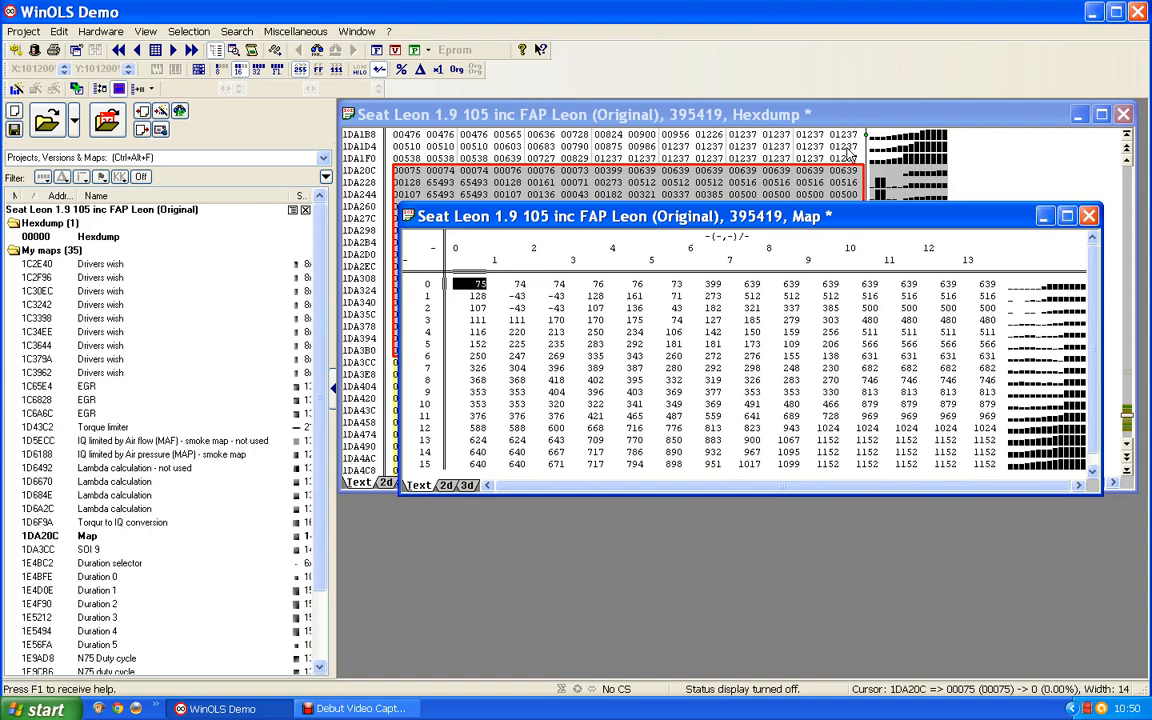
{"action": "key", "text": "Return"}
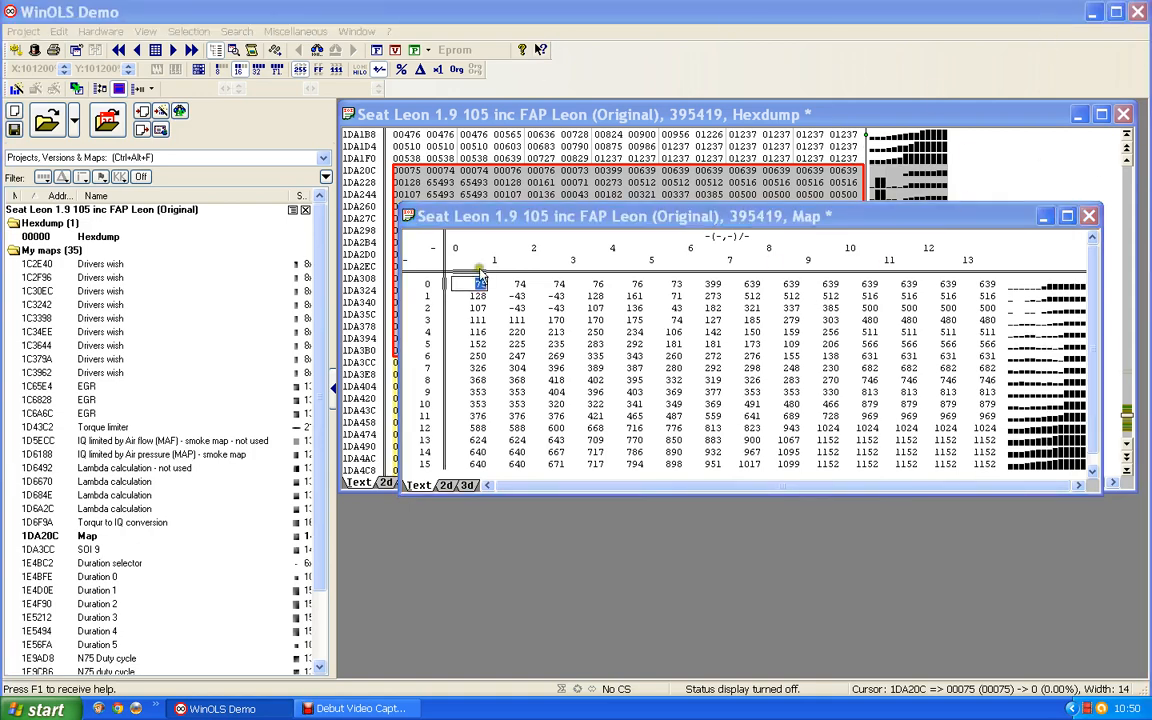
{"action": "left_click", "coordinate": [1090, 216]}
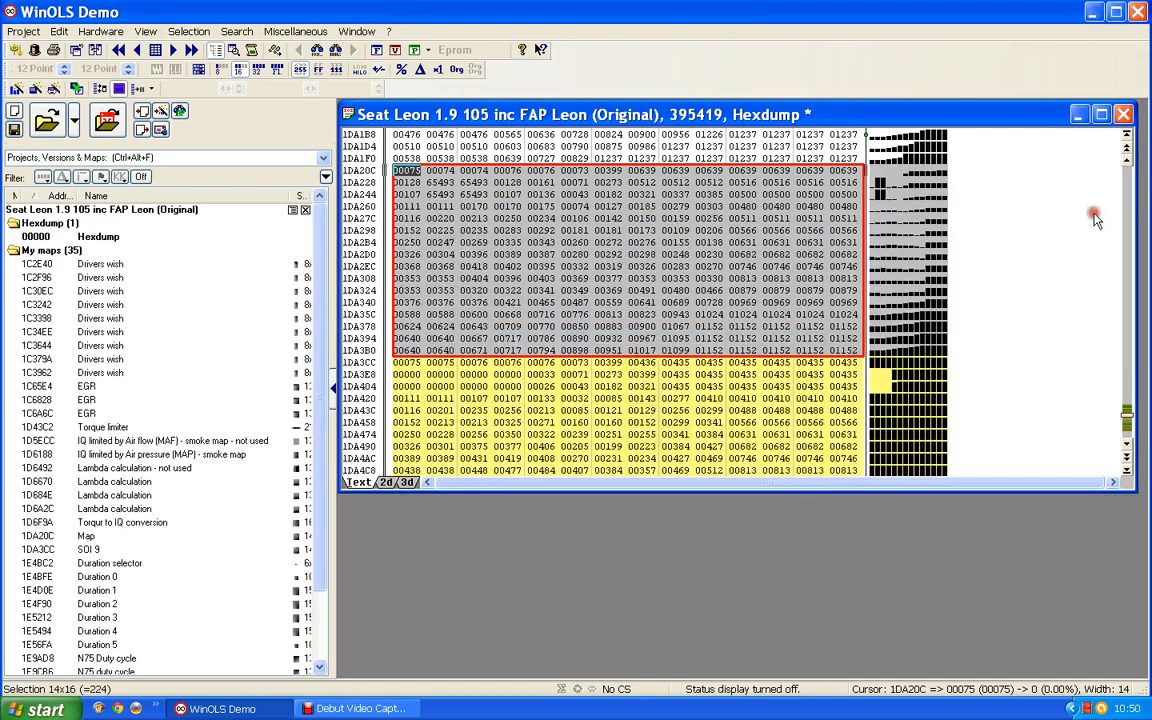
Step: Create a map from the 14x16 block directly above the 1DA20C map, starting at 1DA04C, and close its window
{"action": "left_click", "coordinate": [607, 219]}
{"action": "scroll", "coordinate": [607, 220], "scroll_direction": "up", "scroll_amount": 4}
{"action": "scroll", "coordinate": [607, 221], "scroll_direction": "up", "scroll_amount": 1}
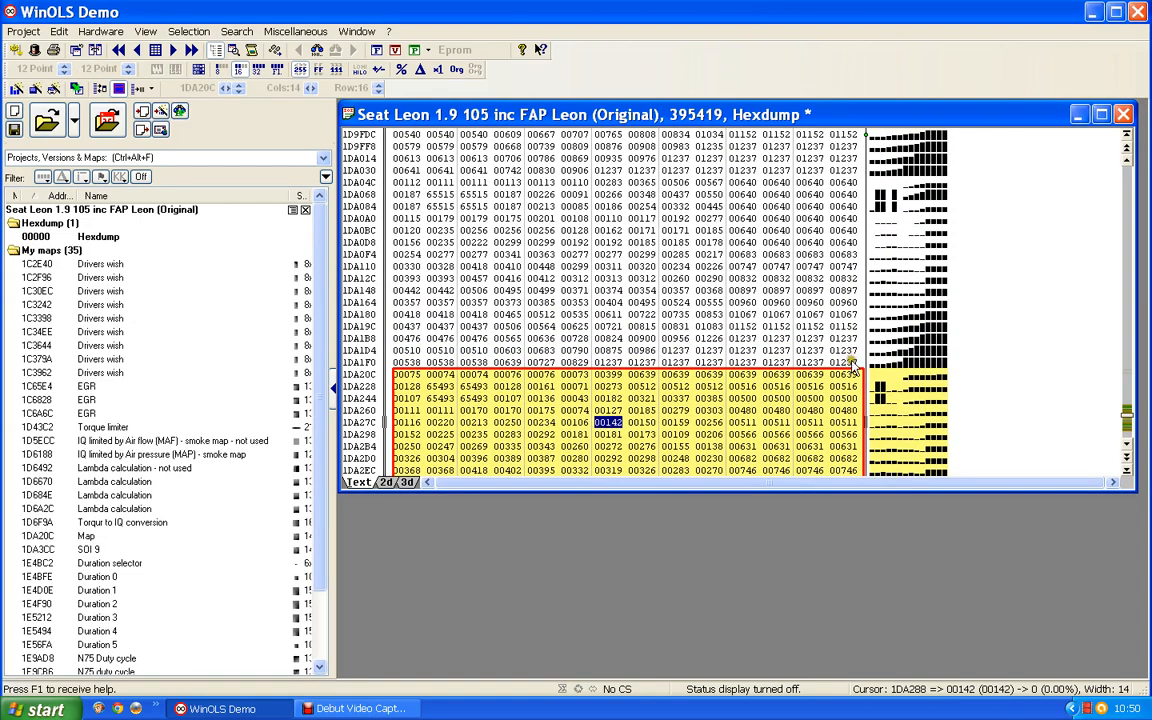
{"action": "left_click_drag", "start_coordinate": [852, 366], "coordinate": [400, 178]}
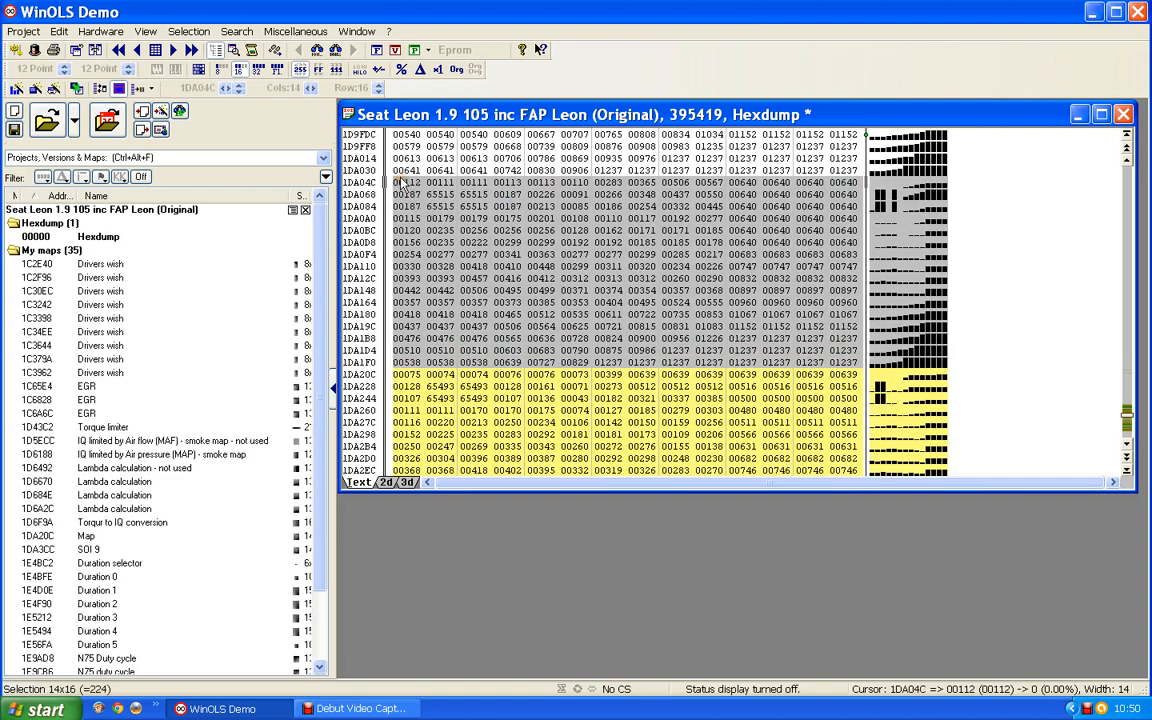
{"action": "key", "text": "k"}
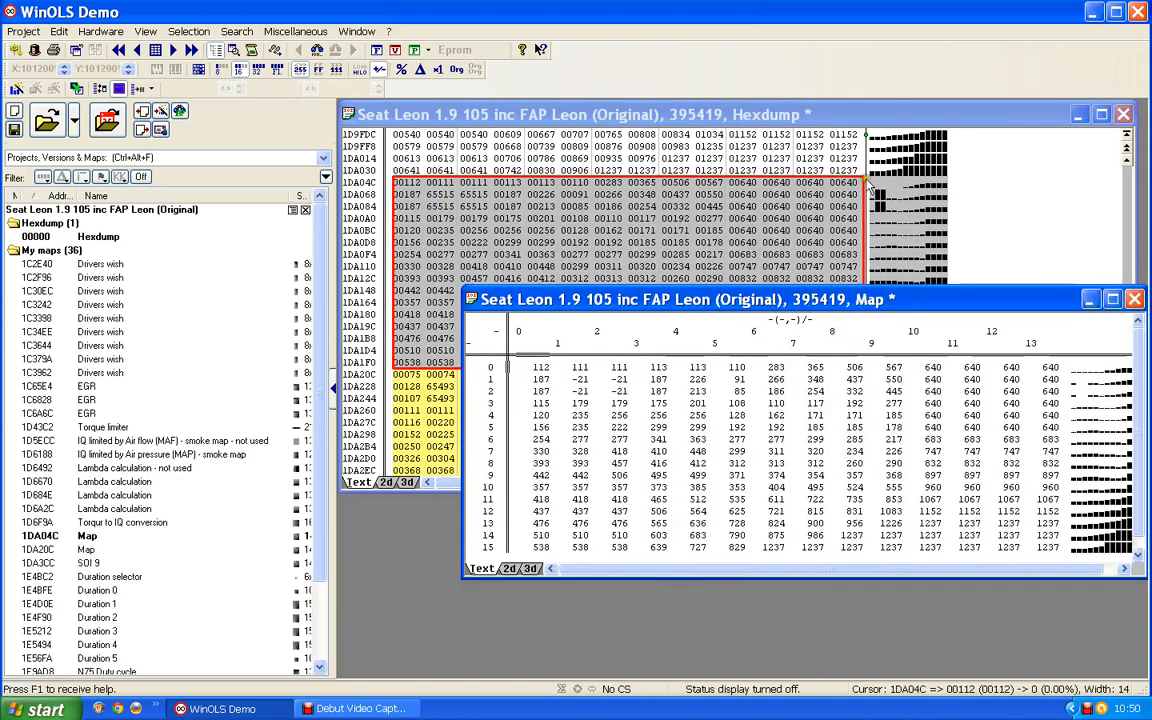
{"action": "key", "text": "Escape"}
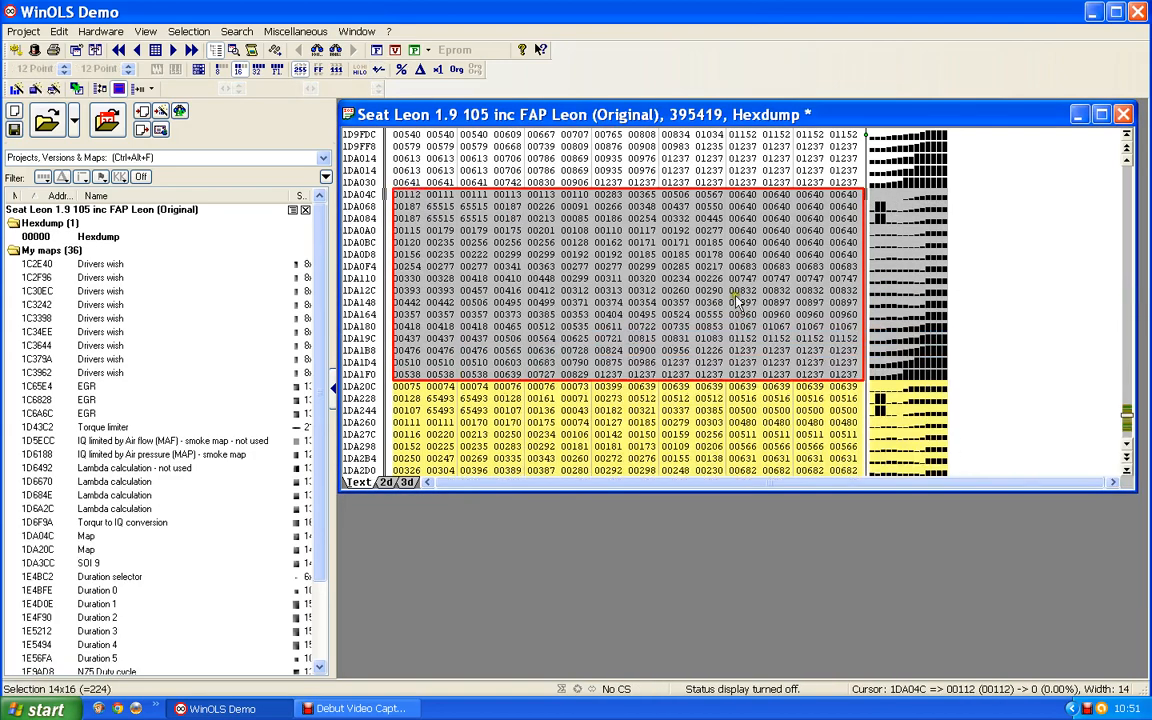
Step: Create a map from the 14x16 block directly above the 1DA04C map, starting at 1D9E8C, and close its window
{"action": "scroll", "coordinate": [735, 300], "scroll_direction": "up", "scroll_amount": 5}
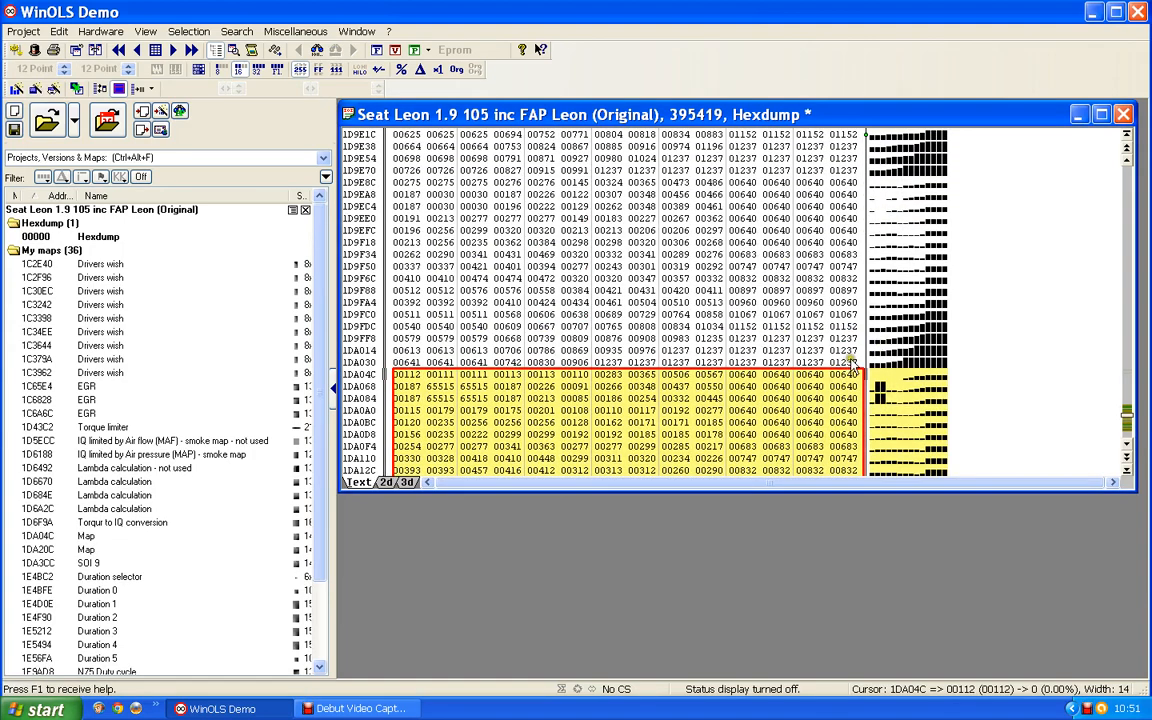
{"action": "mouse_move", "coordinate": [851, 369]}
{"action": "left_mouse_down"}
{"action": "mouse_move", "coordinate": [849, 183]}
{"action": "mouse_move", "coordinate": [413, 181]}
{"action": "left_mouse_up"}
{"action": "key", "text": "k"}
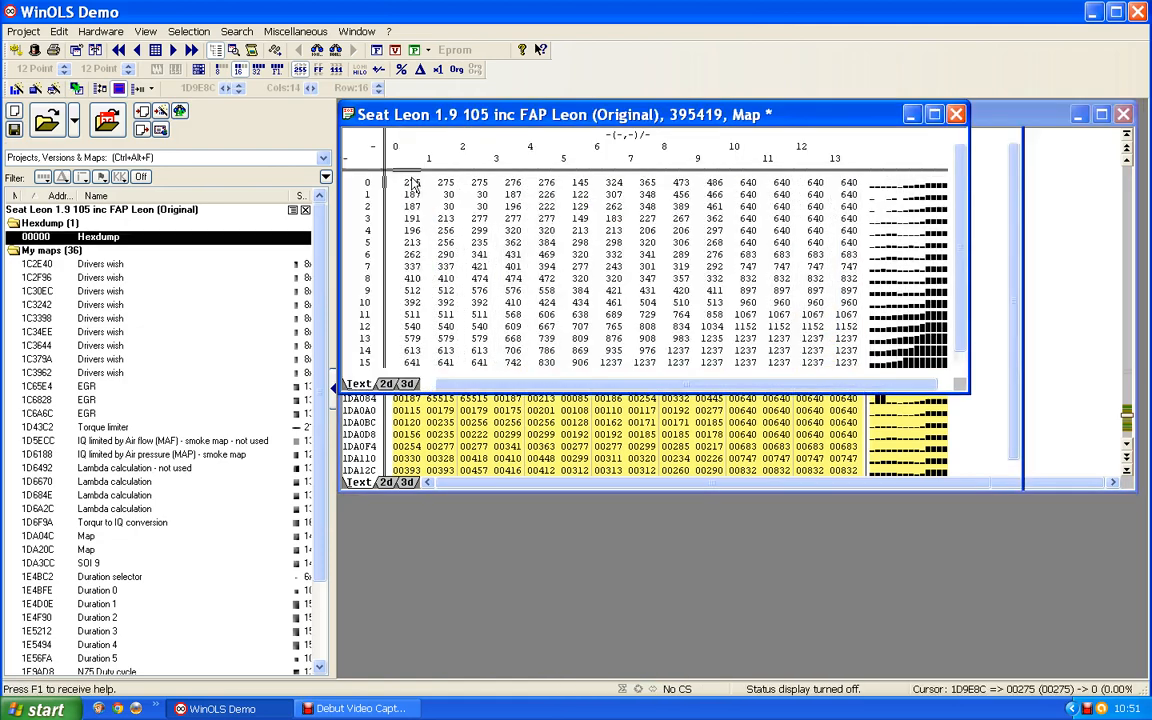
{"action": "left_click", "coordinate": [957, 115]}
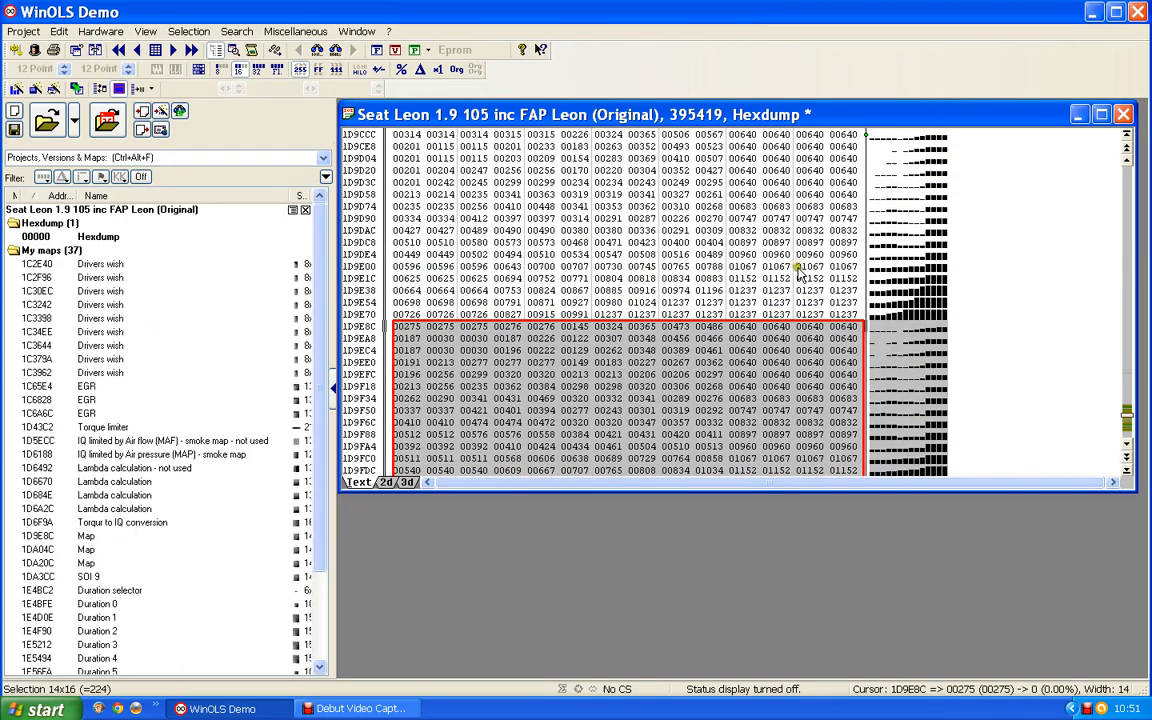
Step: Create a map from the 14x16 block directly above the 1D9E8C map, starting at 1D9CCC, and close its window
{"action": "scroll", "coordinate": [843, 362], "scroll_direction": "up", "scroll_amount": 1}
{"action": "left_click", "coordinate": [845, 352]}
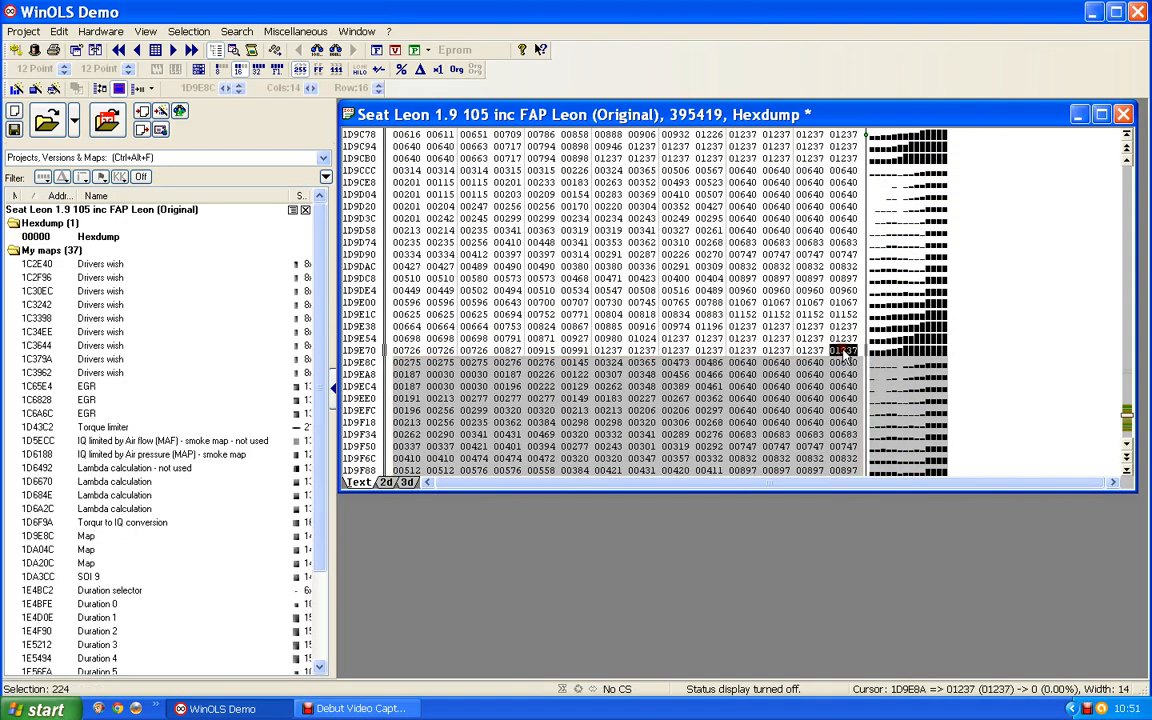
{"action": "left_click_drag", "start_coordinate": [845, 355], "coordinate": [403, 178]}
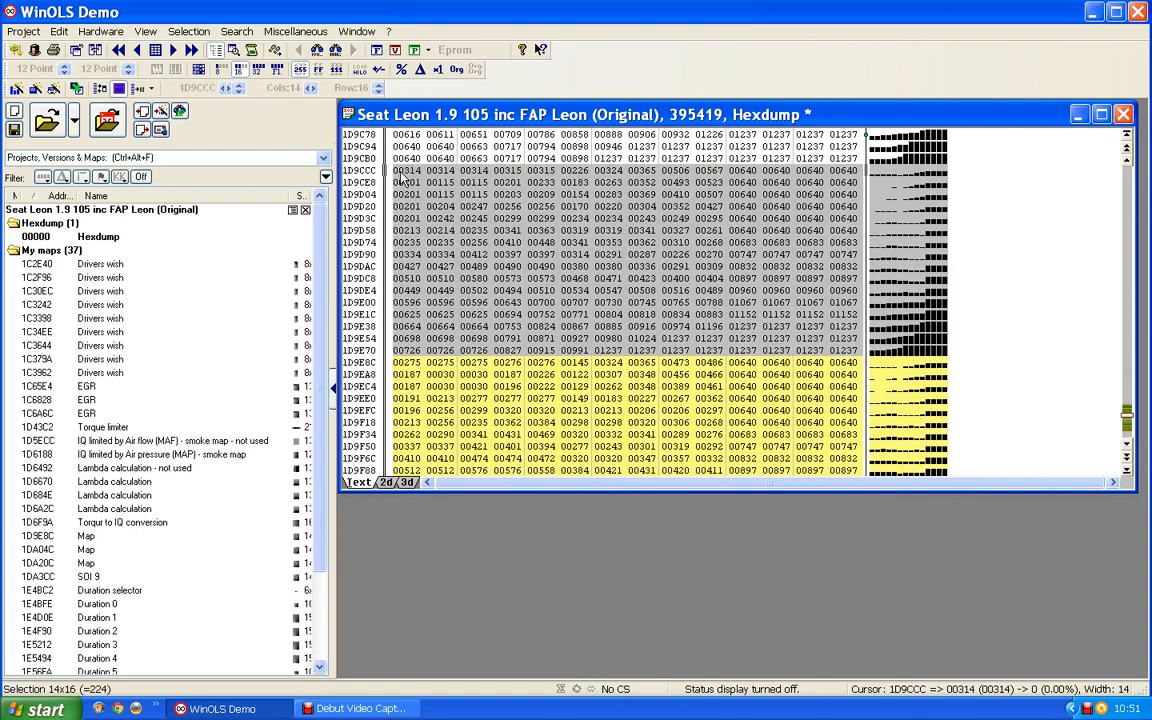
{"action": "key", "text": "k"}
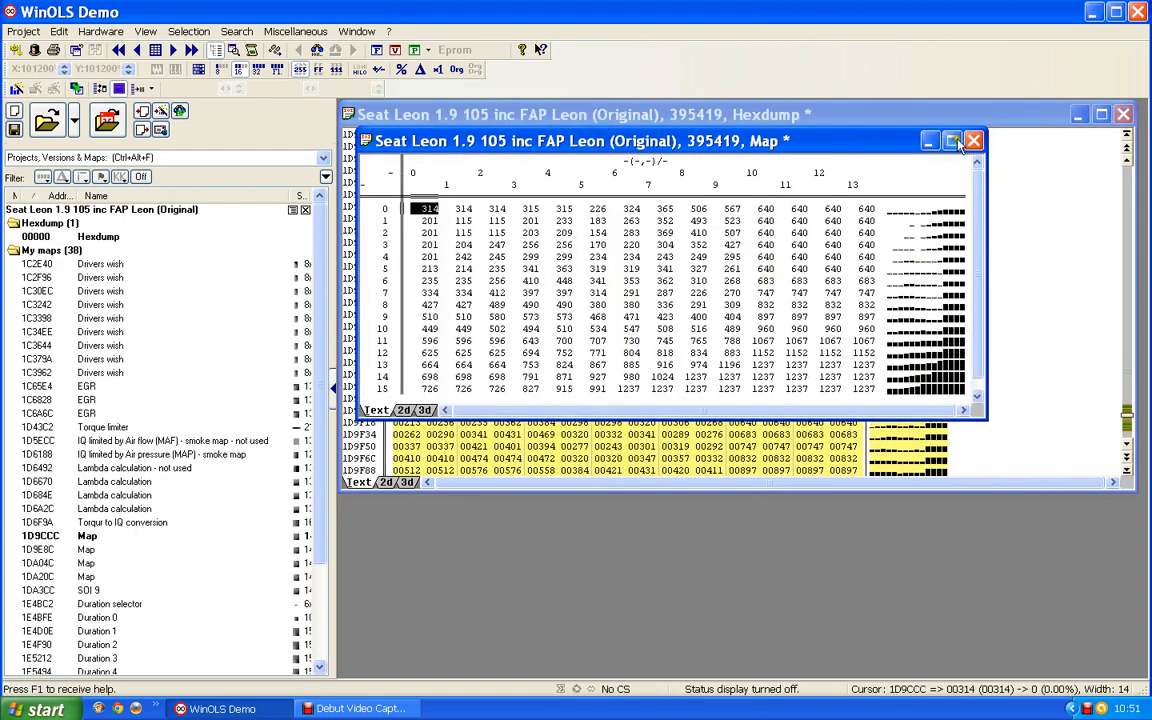
{"action": "left_click", "coordinate": [972, 141]}
Step: Create a map from the 14x16 block directly above the 1D9CCC map, starting at 1D9B0C, and close its window
{"action": "scroll", "coordinate": [855, 265], "scroll_direction": "up", "scroll_amount": 4}
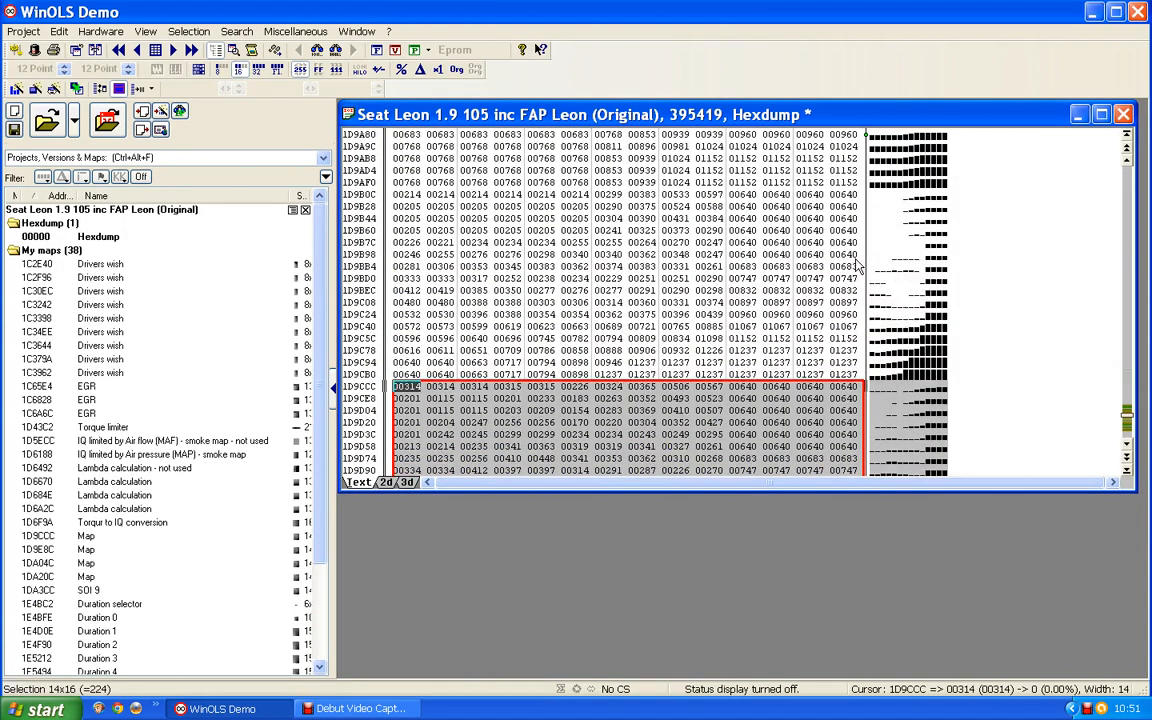
{"action": "left_click", "coordinate": [856, 264]}
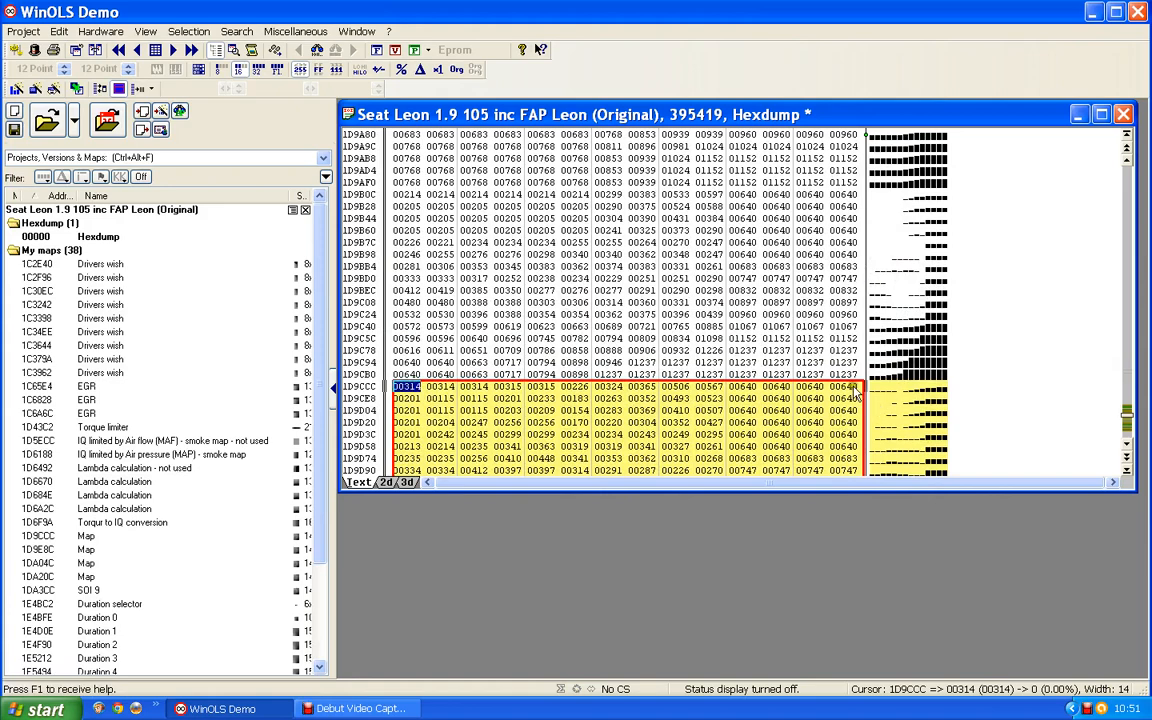
{"action": "left_click_drag", "start_coordinate": [853, 378], "coordinate": [395, 200]}
{"action": "key", "text": "k"}
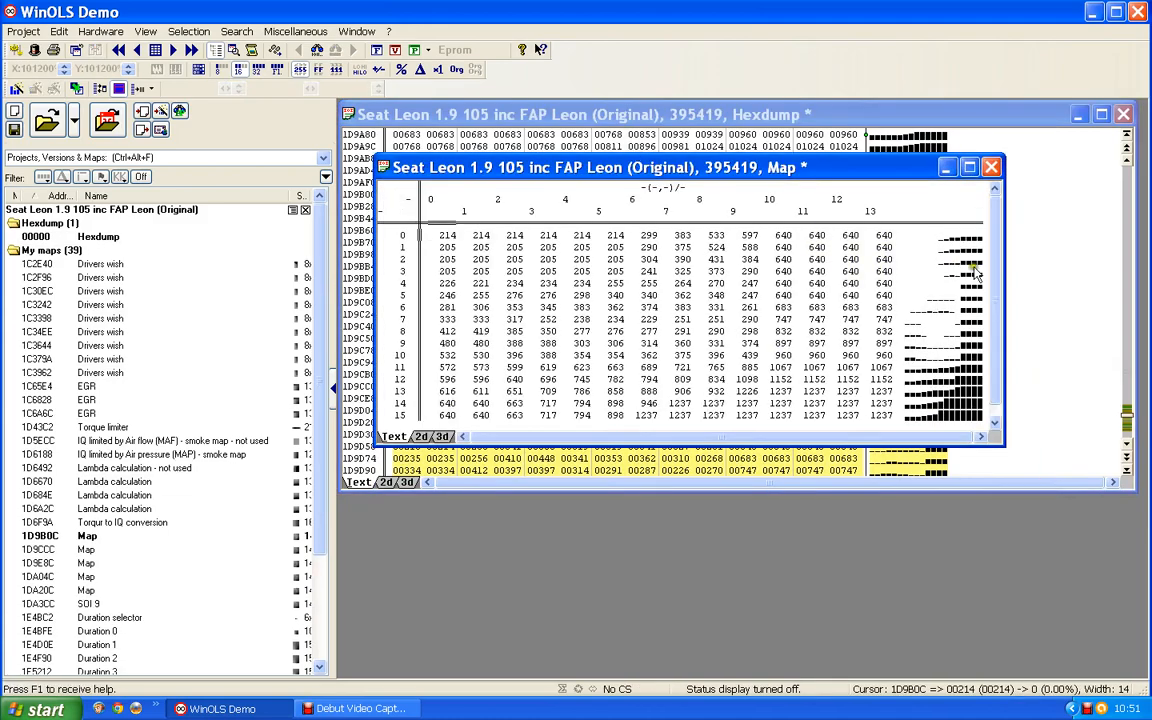
{"action": "left_click", "coordinate": [996, 169]}
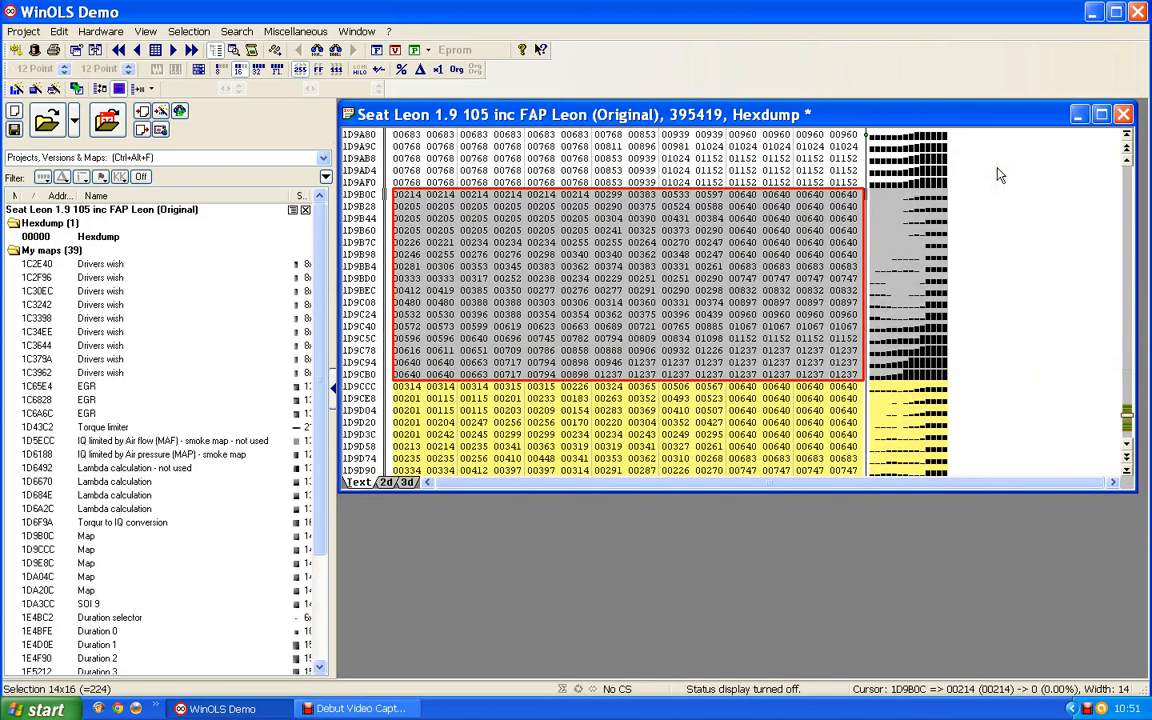
Step: Create a map from the 14x16 block directly above the 1D9B0C map, starting at 1D994C, and close its window
{"action": "left_click", "coordinate": [997, 169]}
{"action": "scroll", "coordinate": [997, 169], "scroll_direction": "up", "scroll_amount": 6}
{"action": "left_click", "coordinate": [994, 167]}
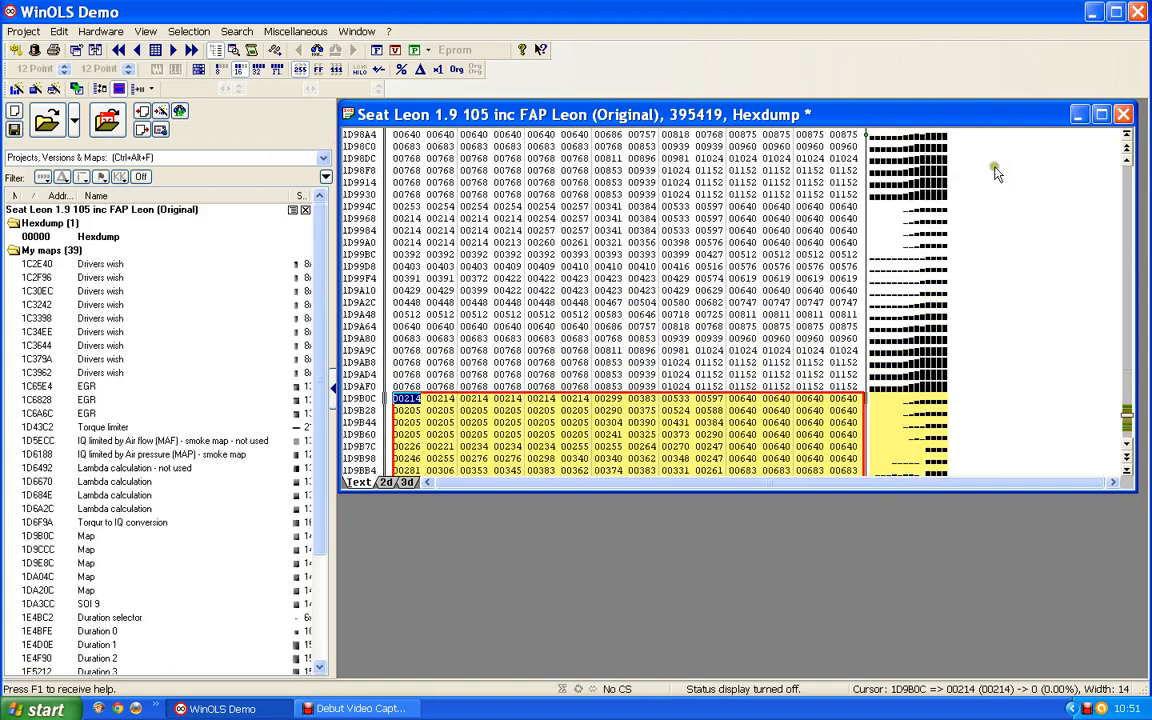
{"action": "left_click_drag", "start_coordinate": [785, 390], "coordinate": [404, 208]}
{"action": "key", "text": "k"}
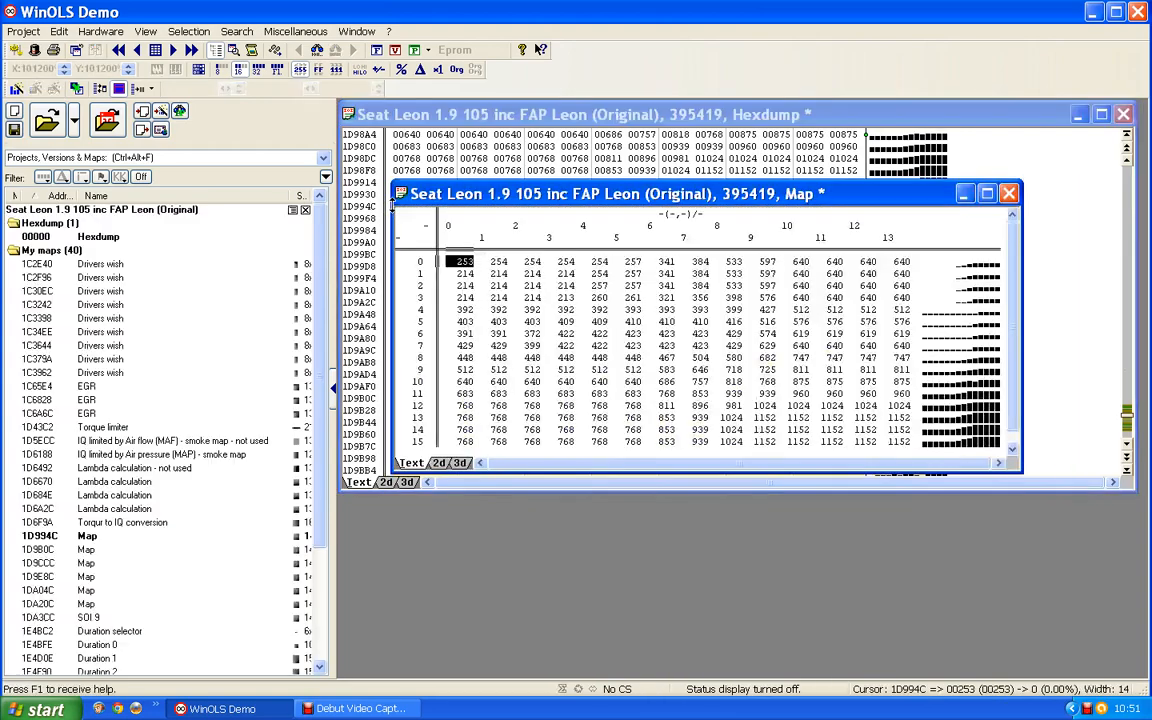
{"action": "left_click", "coordinate": [1008, 193]}
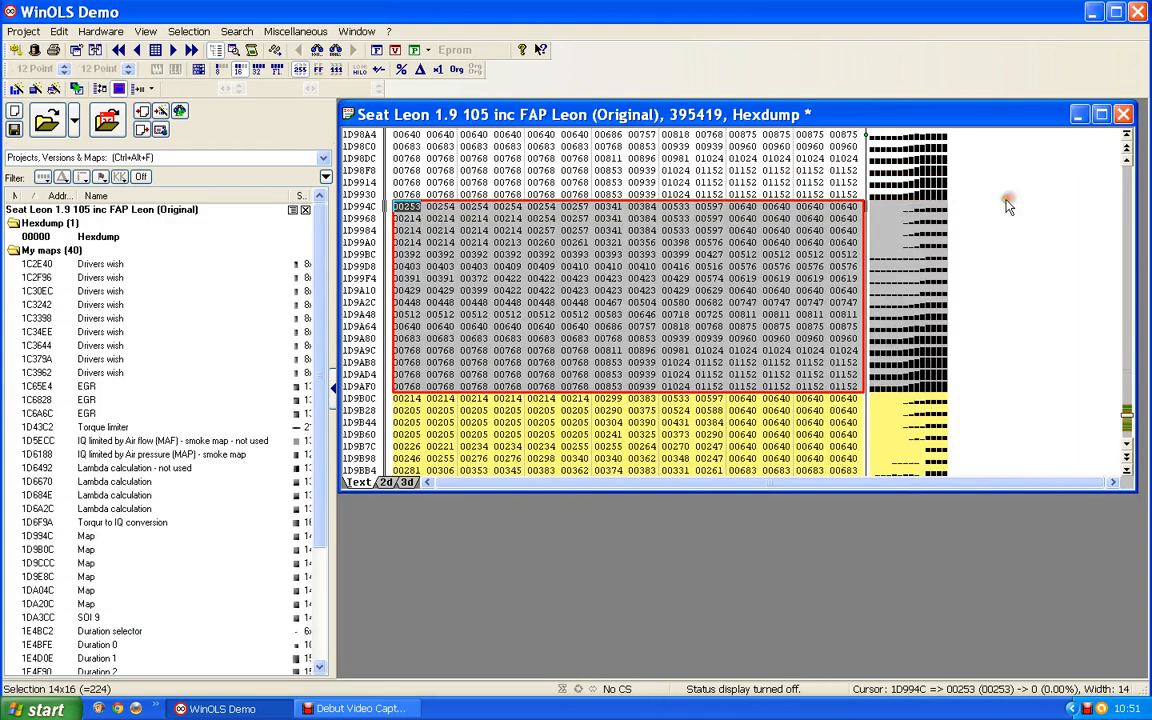
Step: Create a map from the 14x16 block directly above the 1D994C map, starting at 1D978C, and close its window
{"action": "scroll", "coordinate": [1010, 207], "scroll_direction": "up", "scroll_amount": 2}
{"action": "scroll", "coordinate": [1008, 207], "scroll_direction": "up", "scroll_amount": 3}
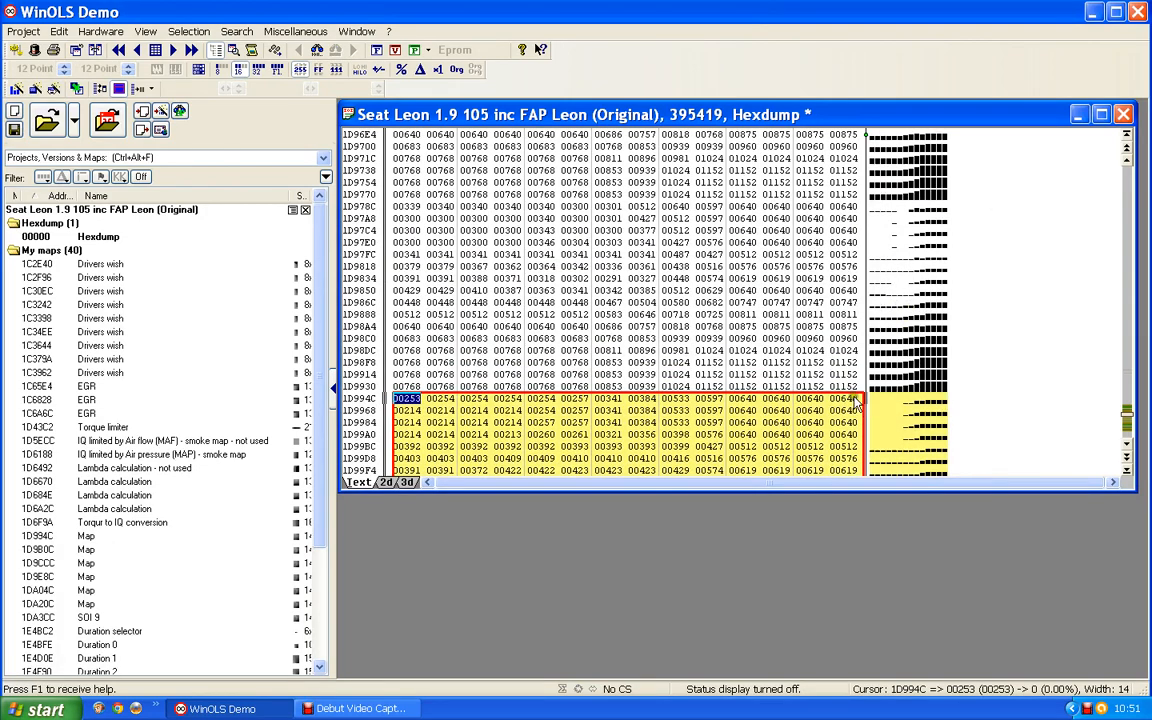
{"action": "left_click_drag", "start_coordinate": [851, 393], "coordinate": [375, 206]}
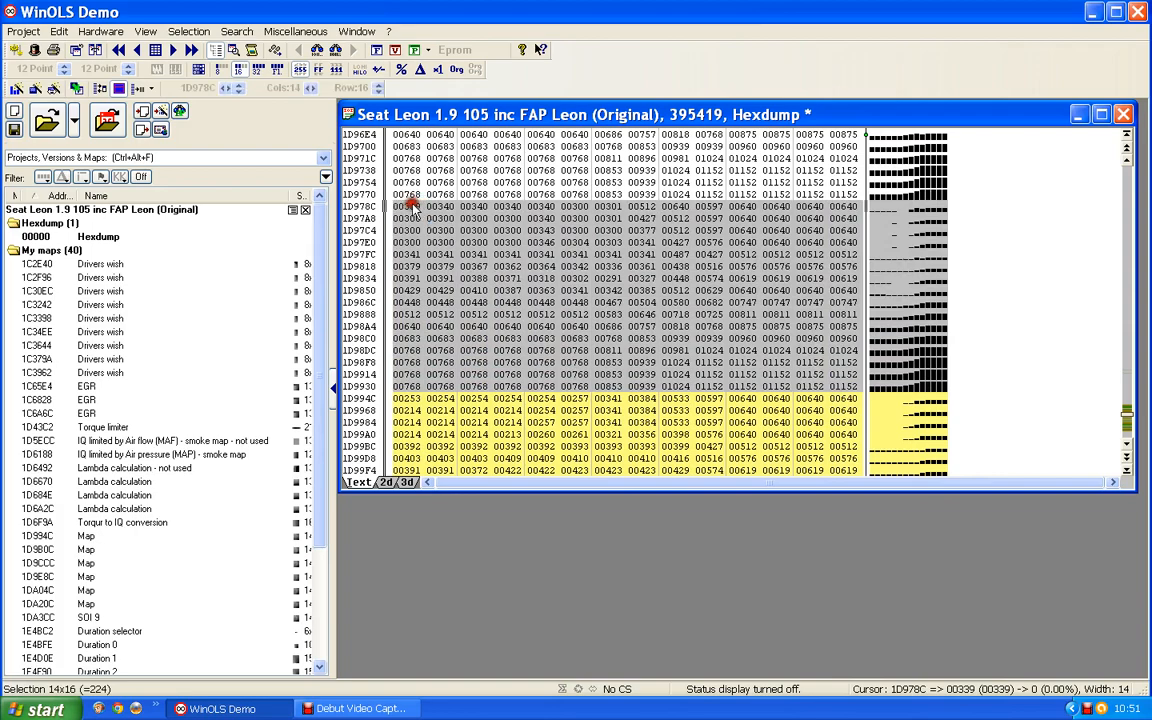
{"action": "key", "text": "k"}
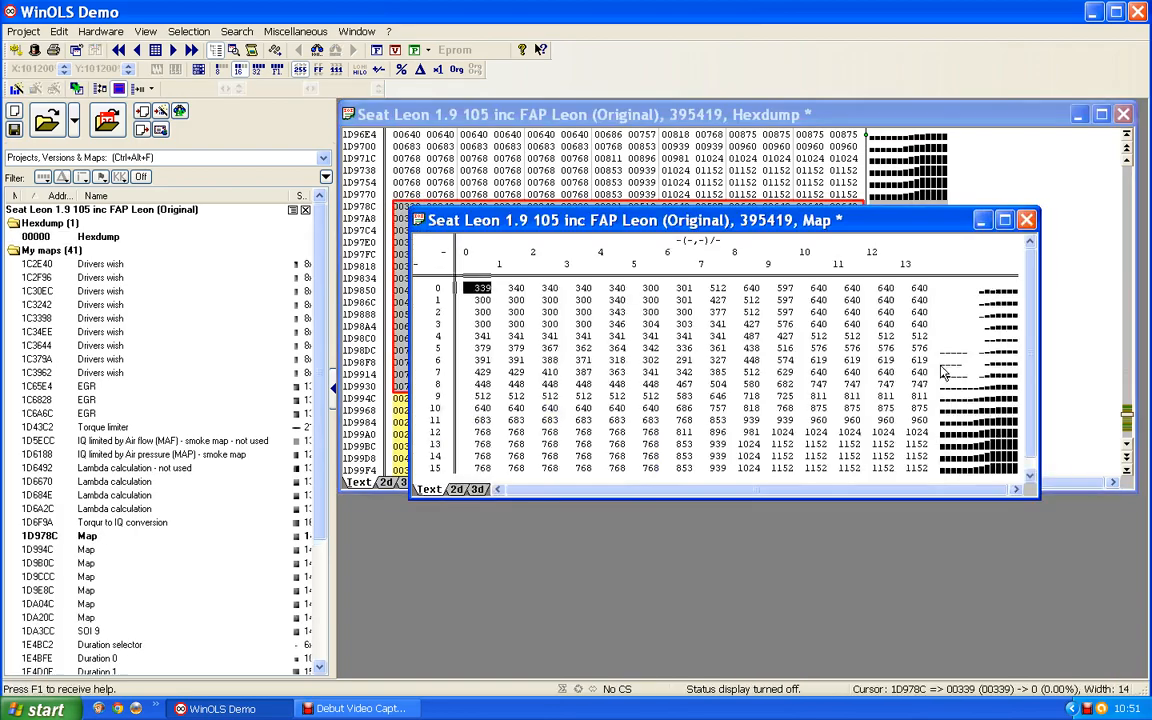
{"action": "left_click", "coordinate": [1026, 219]}
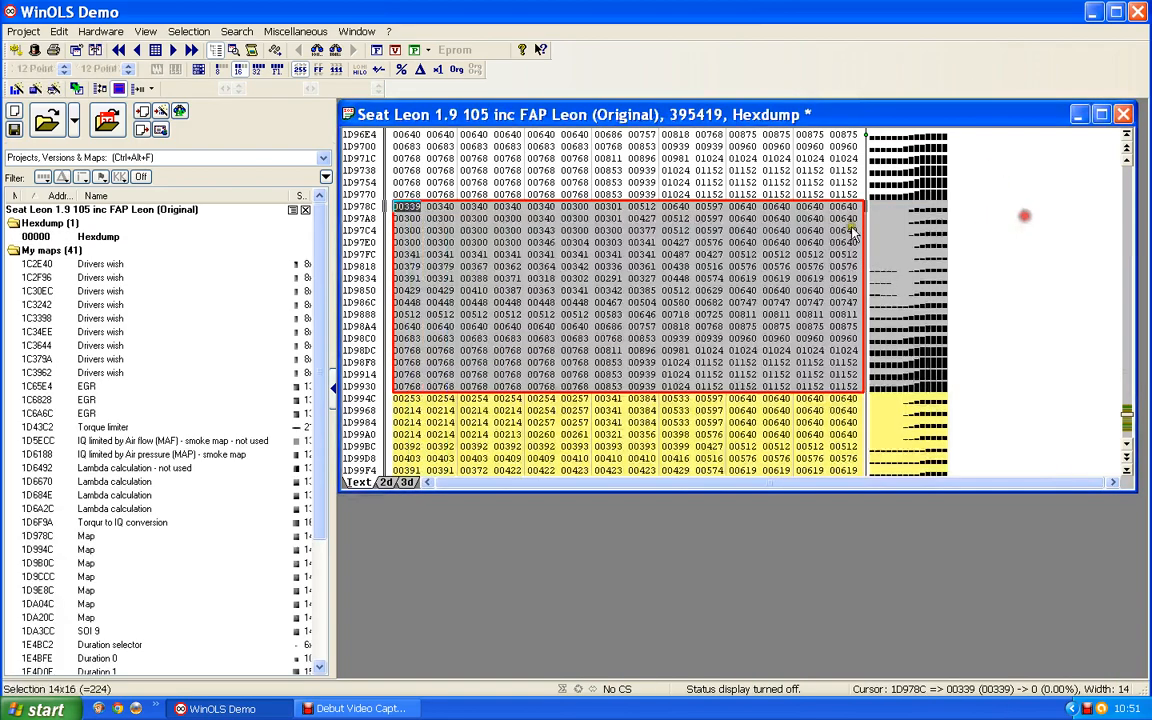
Step: Create a map from the 14x16 block directly above the 1D978C map, starting at 1D95CC, and close its window
{"action": "left_click", "coordinate": [752, 230]}
{"action": "left_click", "coordinate": [757, 232]}
{"action": "scroll", "coordinate": [757, 232], "scroll_direction": "up", "scroll_amount": 6}
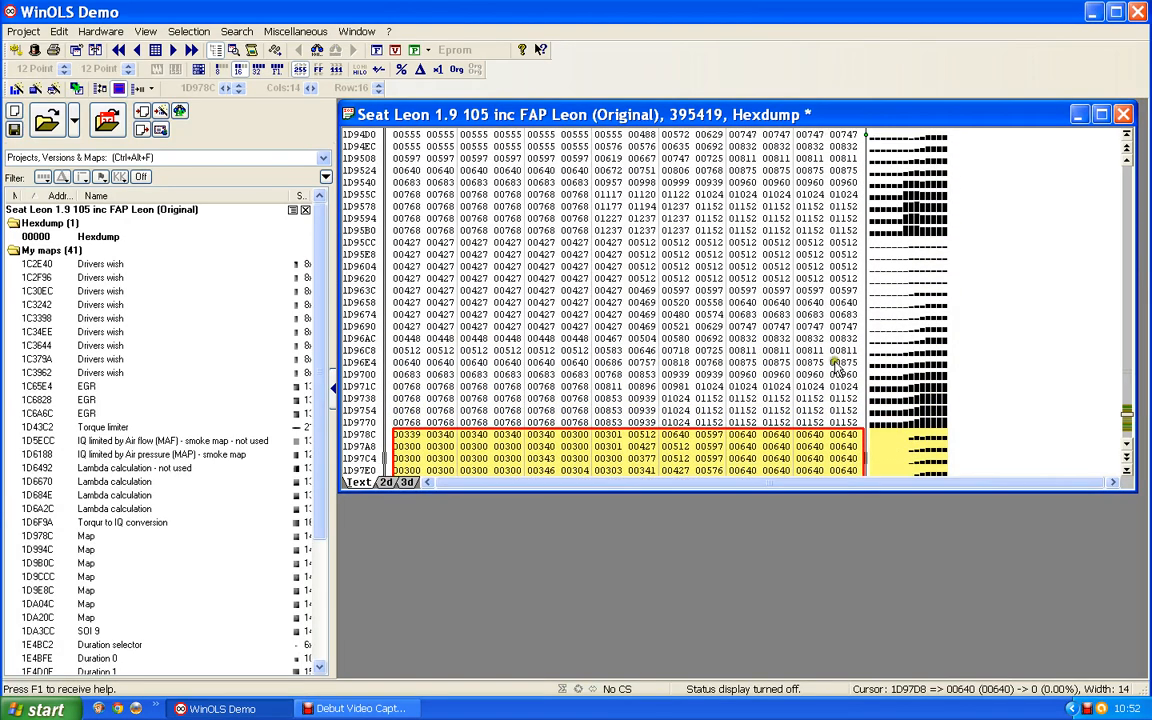
{"action": "left_click_drag", "start_coordinate": [843, 437], "coordinate": [401, 246]}
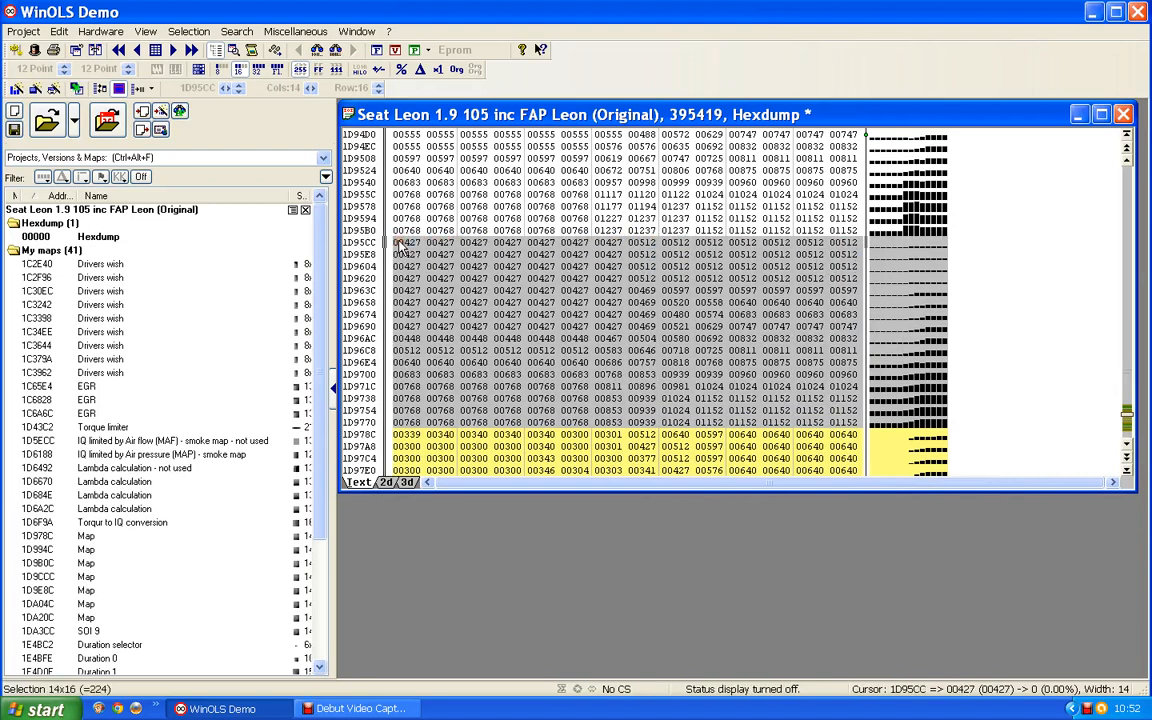
{"action": "key", "text": "k"}
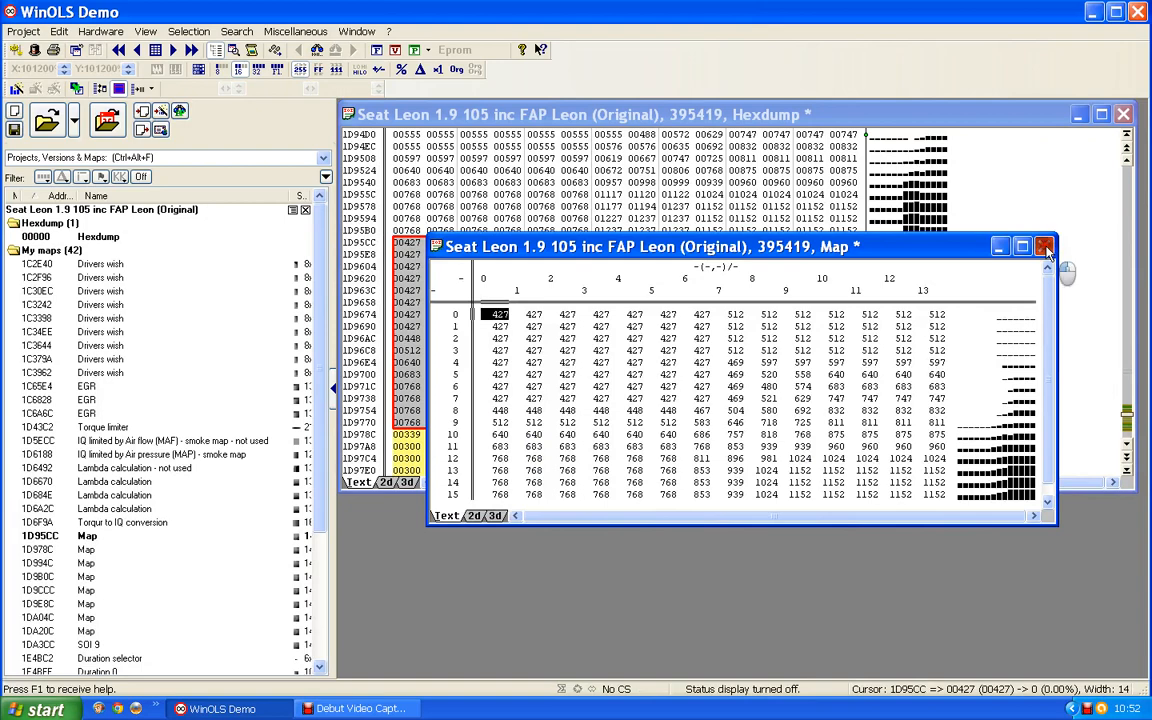
{"action": "left_click", "coordinate": [1046, 248]}
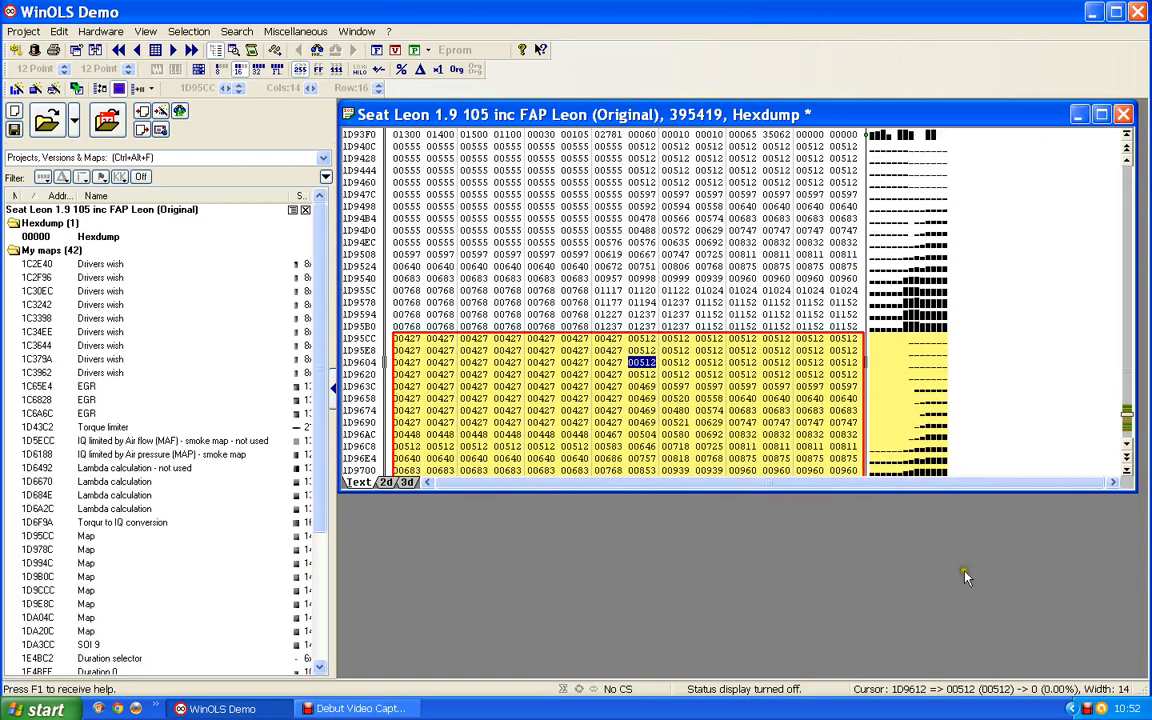
Step: Create a map from the 14x16 block directly above the 1D95CC map, starting at 1D940C, and close its window
{"action": "scroll", "coordinate": [633, 296], "scroll_direction": "up", "scroll_amount": 2}
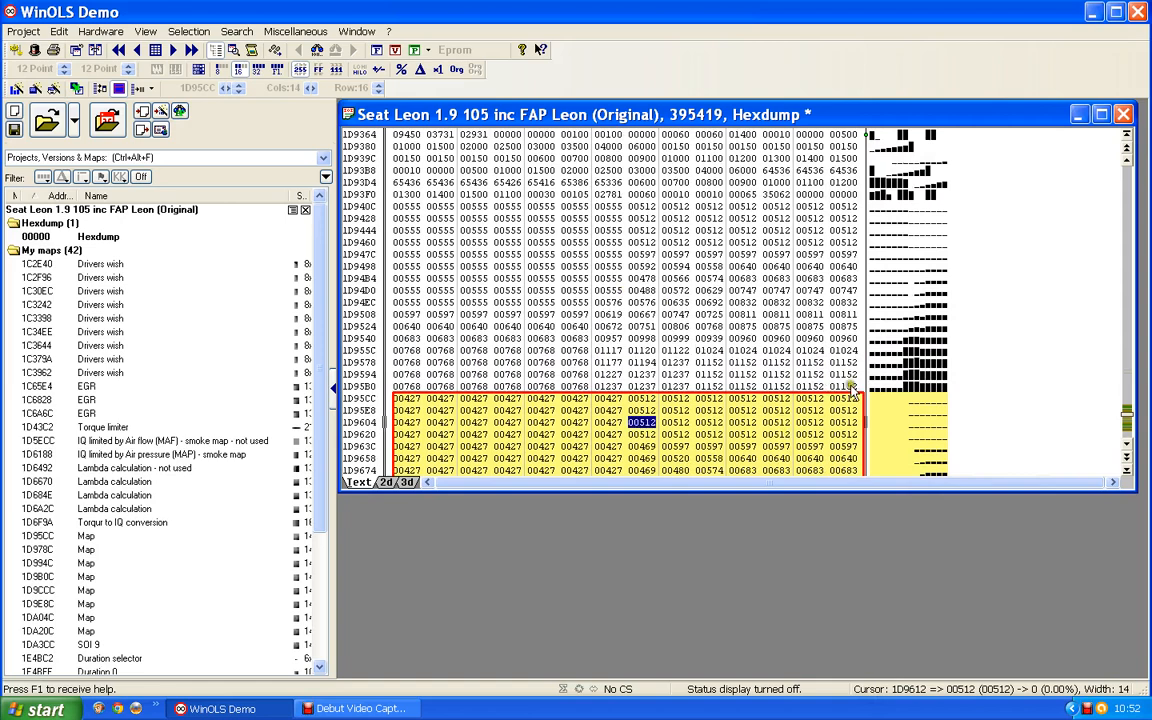
{"action": "left_click_drag", "start_coordinate": [855, 393], "coordinate": [398, 207]}
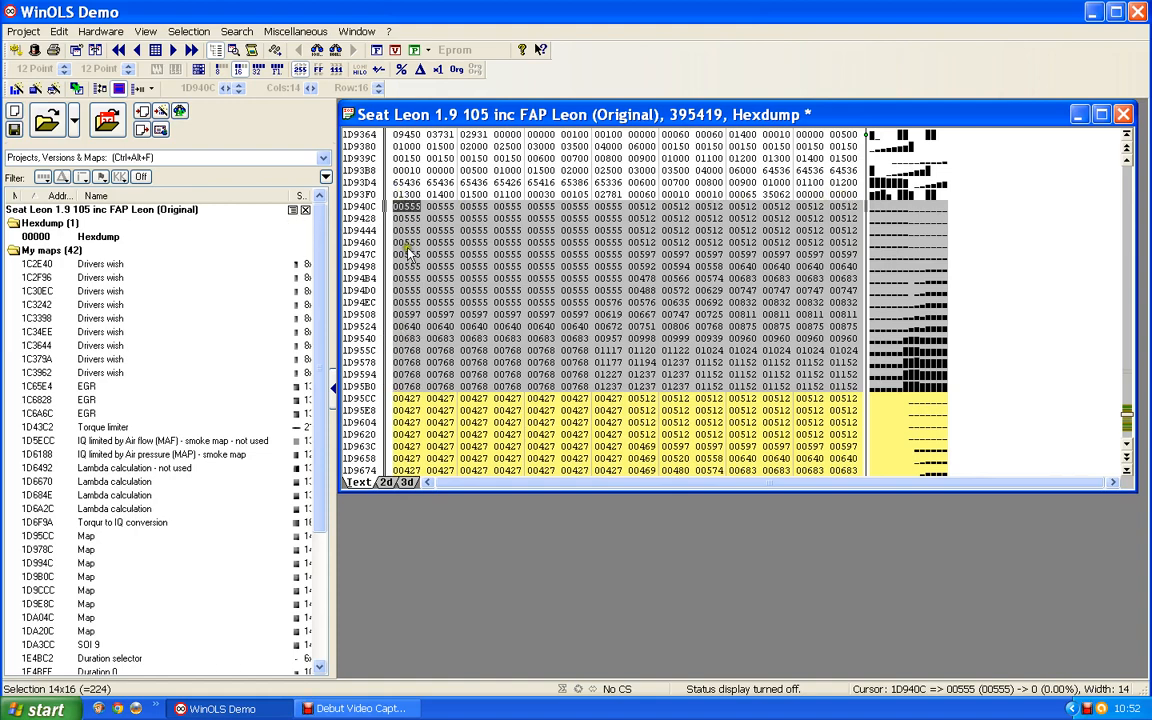
{"action": "key", "text": "k"}
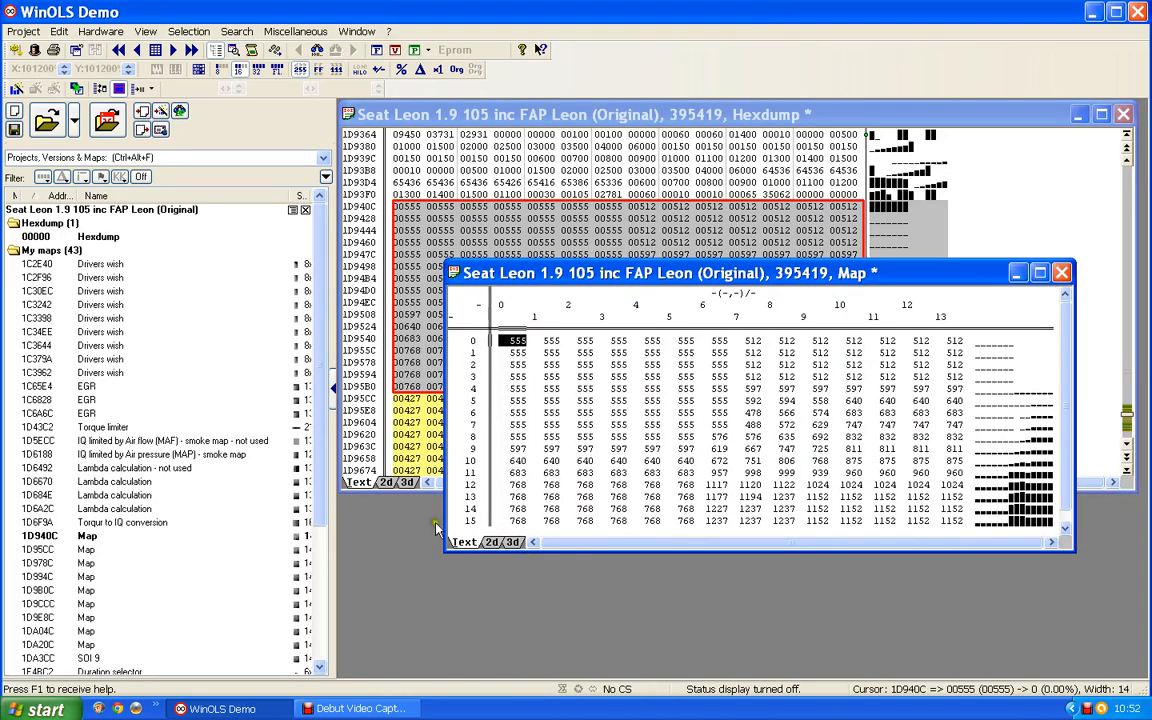
{"action": "left_click", "coordinate": [1062, 273]}
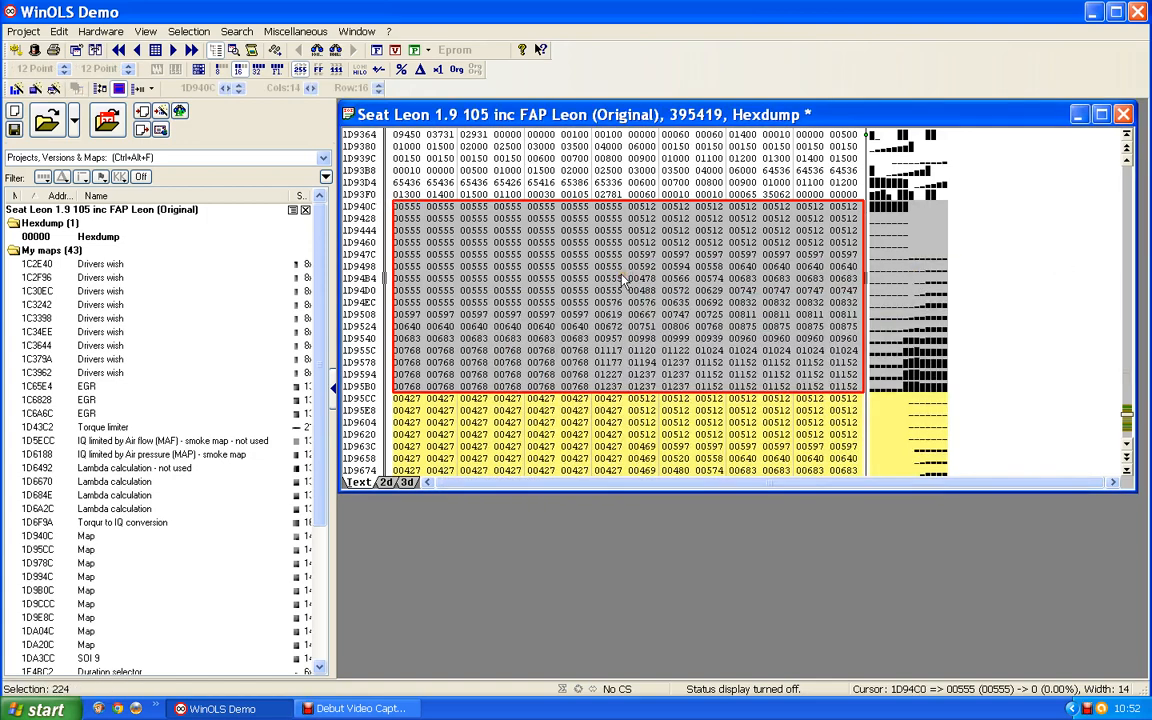